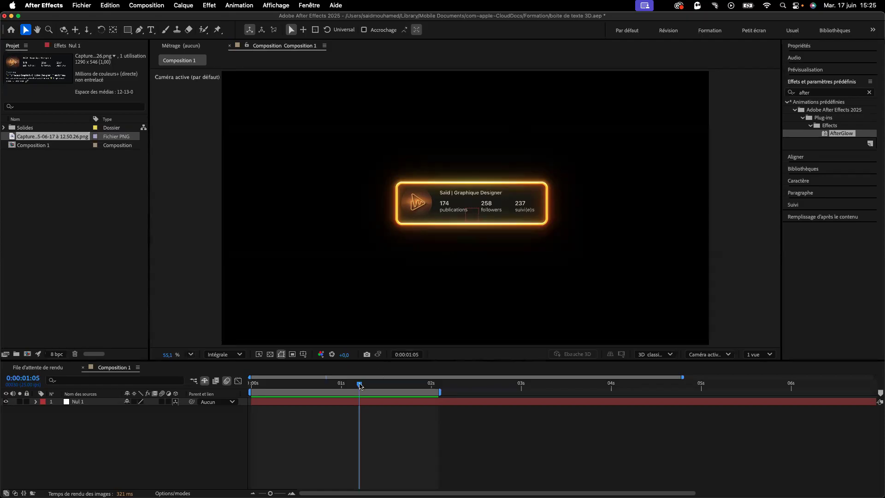
# Play back the finished glowing text box animation from the start of Composition 1.
pyautogui.moveTo(360, 385); pyautogui.dragTo(237, 392)
pyautogui.press('space')
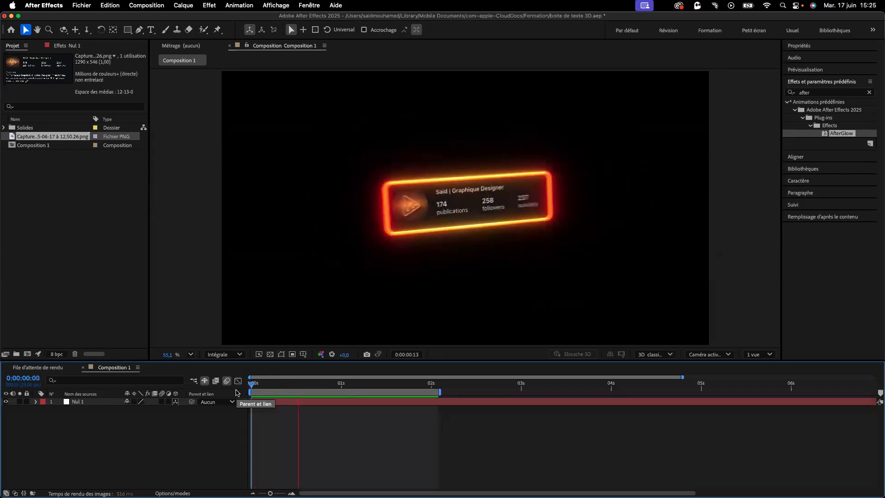
pyautogui.press('space')
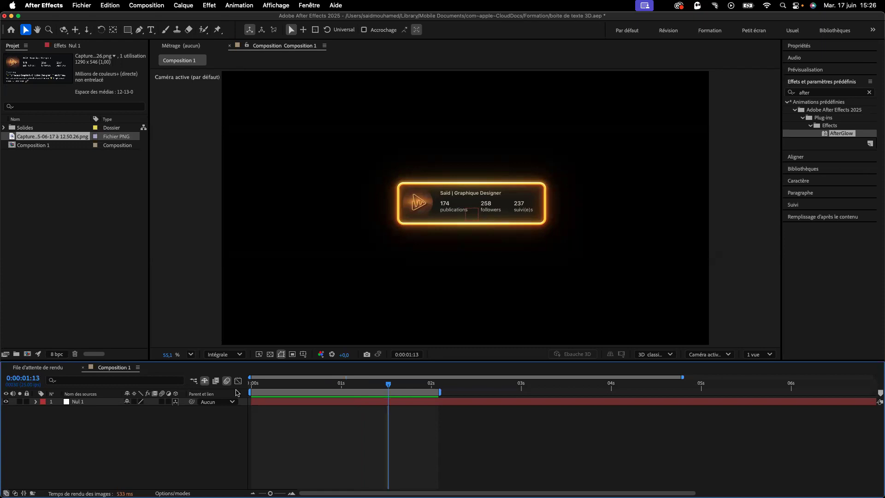
# Start a new project, saving the changes to boite de texte 3D.aep.
pyautogui.click(81, 7)
pyautogui.moveTo(93, 19)
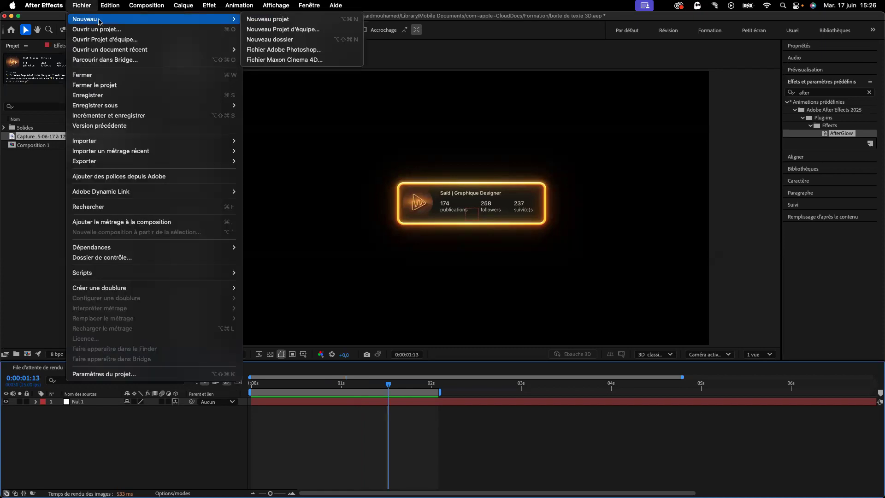
pyautogui.click(283, 21)
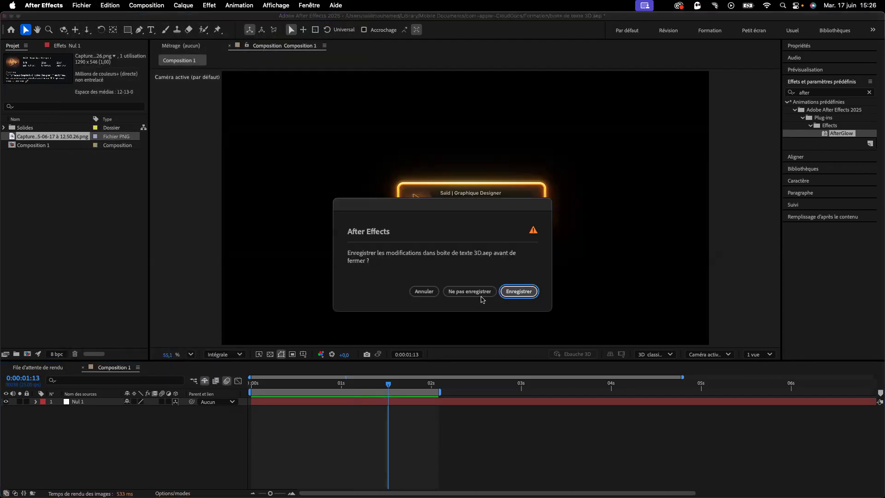
pyautogui.click(522, 293)
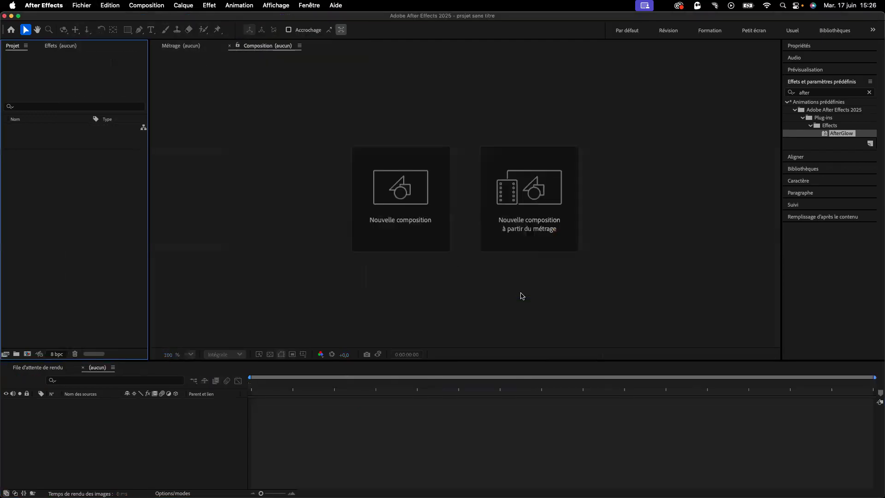
# Create a 1920x1080, 25 fps composition named "glow encadrer" with a duration of 5 seconds.
pyautogui.click(428, 203)
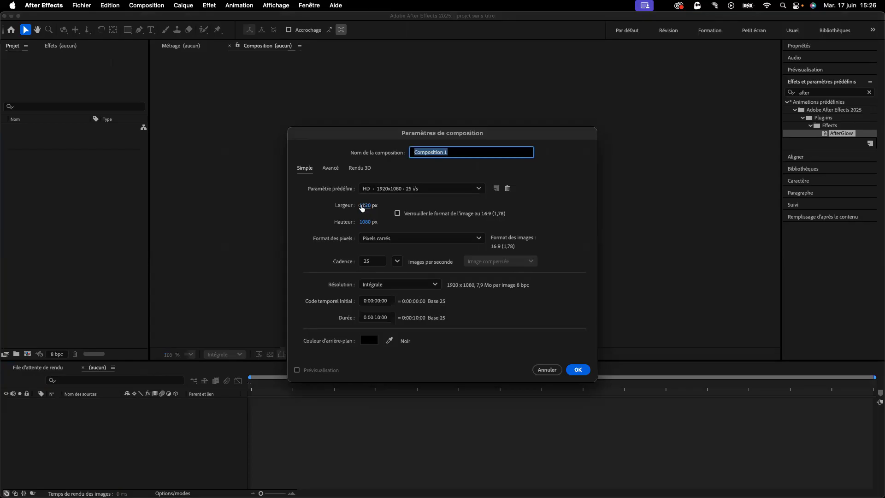
pyautogui.click(380, 319)
pyautogui.press('BackSpace')
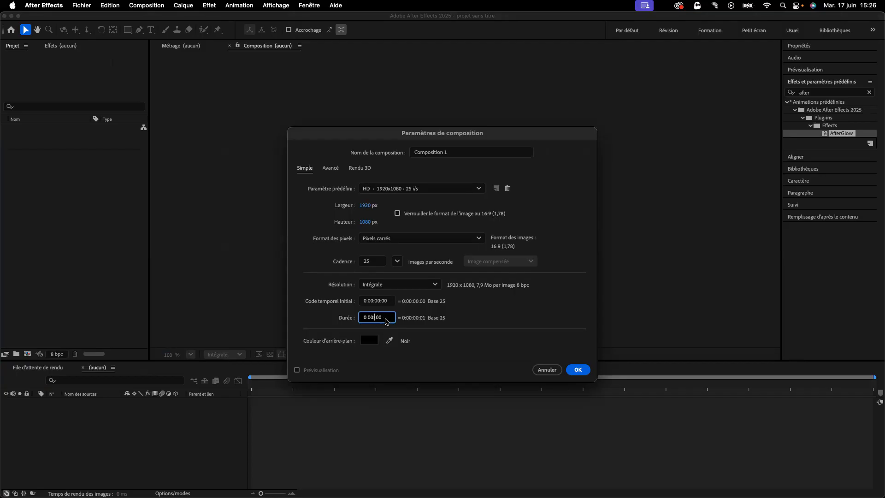
pyautogui.write('5')
pyautogui.click(452, 153)
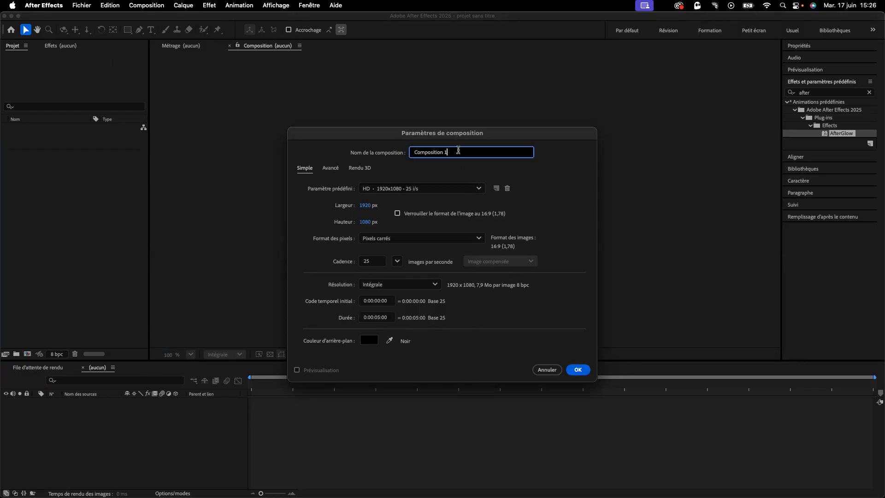
pyautogui.moveTo(459, 152); pyautogui.dragTo(393, 154)
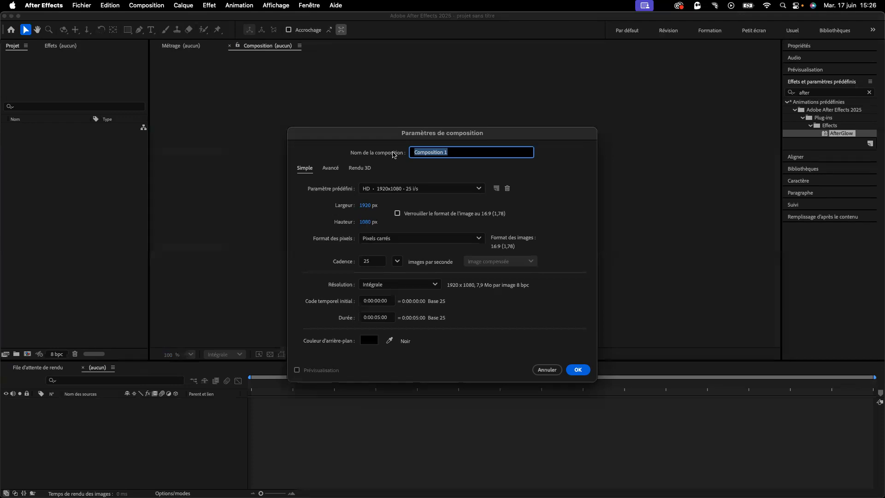
pyautogui.write('glow')
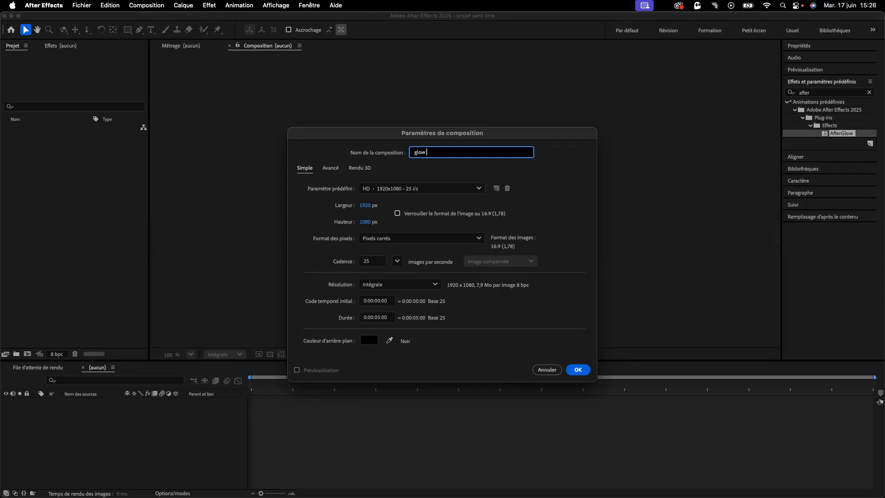
pyautogui.write(' encadrer')
pyautogui.click(579, 369)
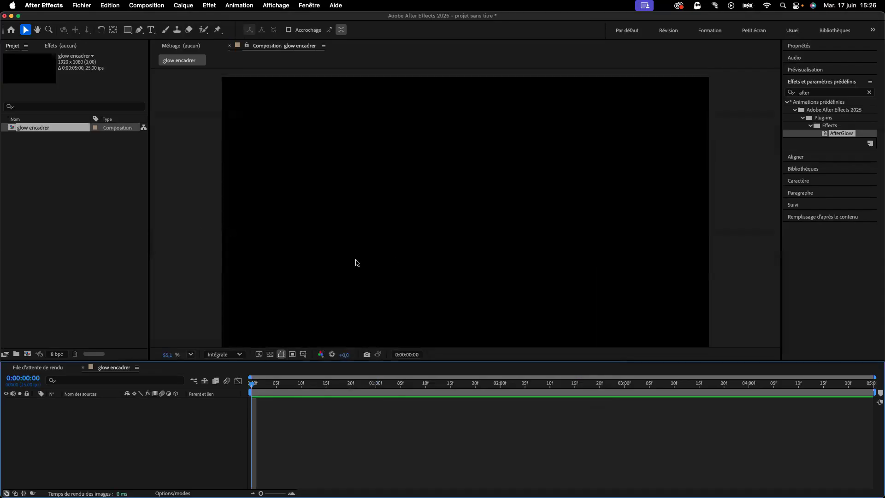
# Draw a wide rectangle shape about 1082 by 280 px across the middle of the composition.
pyautogui.click(128, 29)
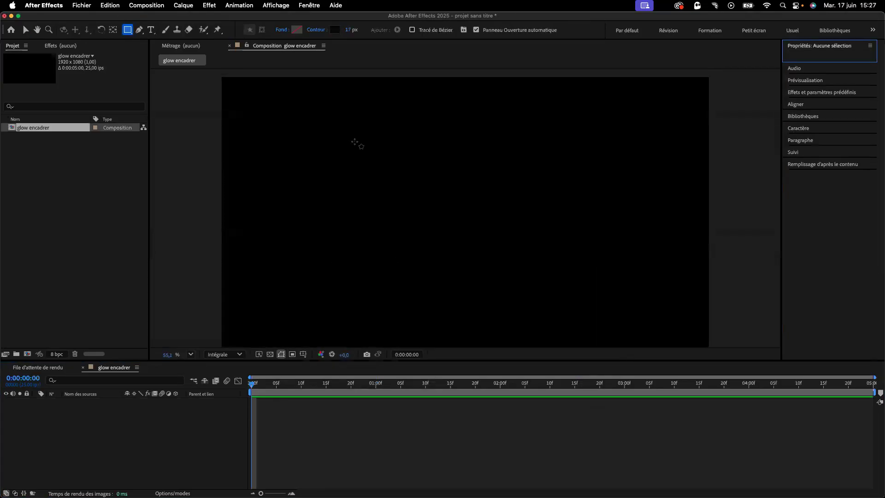
pyautogui.moveTo(334, 169); pyautogui.dragTo(609, 241)
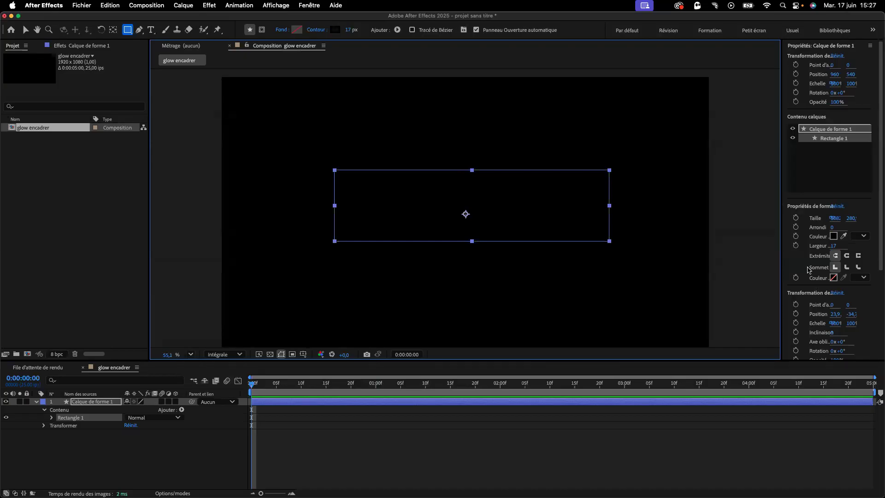
# Try a solid red fill on the rectangle.
pyautogui.click(834, 278)
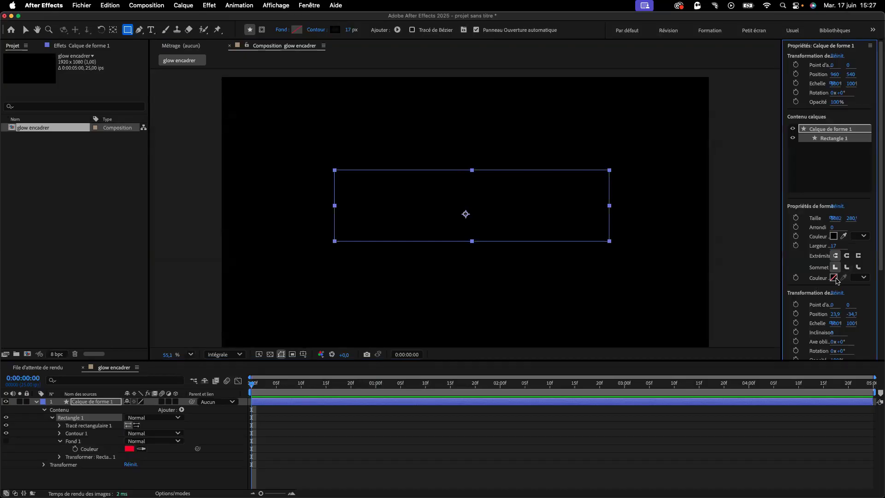
pyautogui.click(863, 277)
pyautogui.click(858, 305)
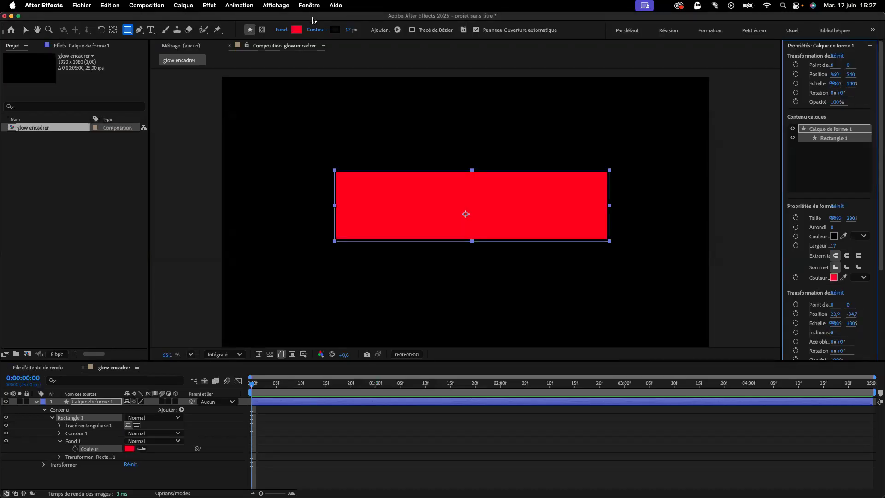
pyautogui.click(298, 30)
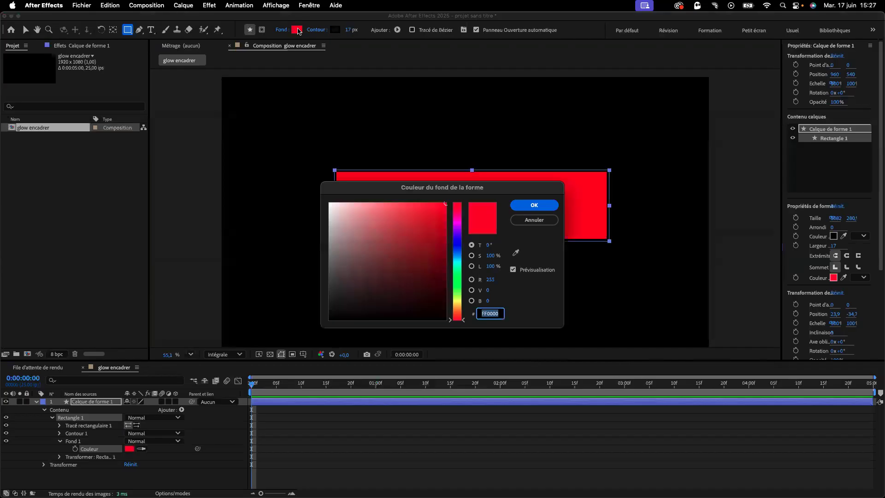
pyautogui.click(533, 213)
# Set the rectangle's fill to none.
pyautogui.click(283, 30)
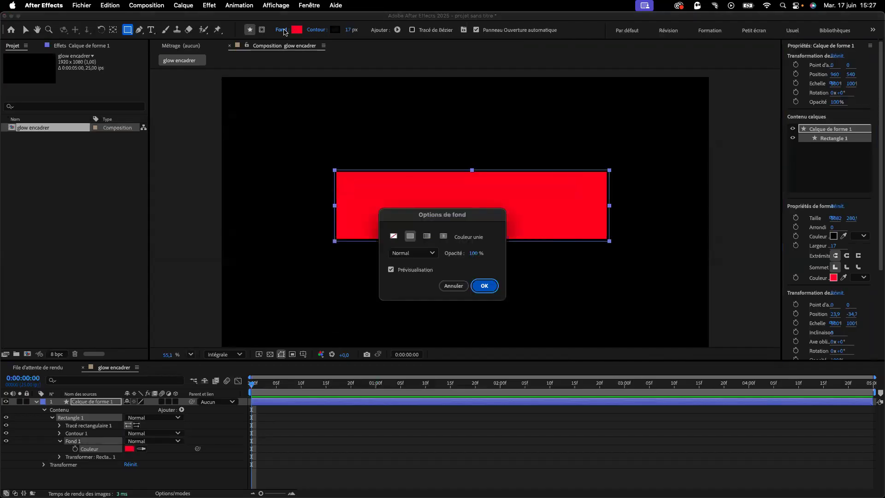
pyautogui.click(394, 236)
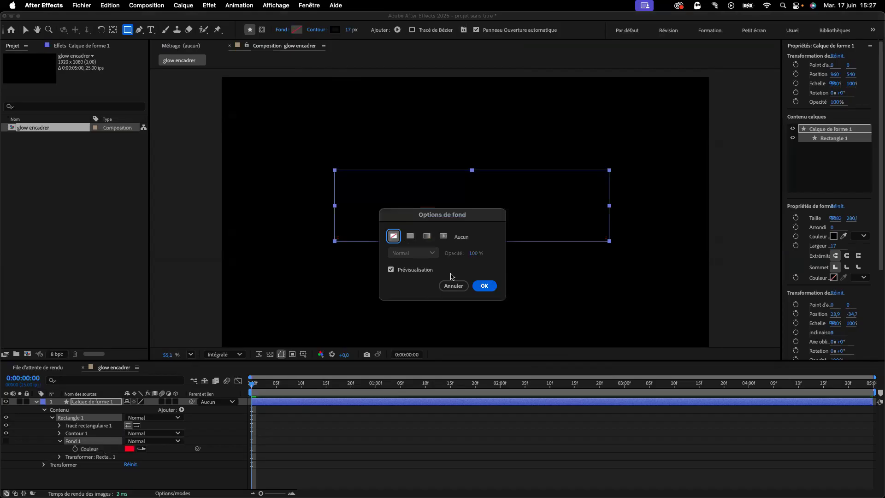
pyautogui.click(484, 286)
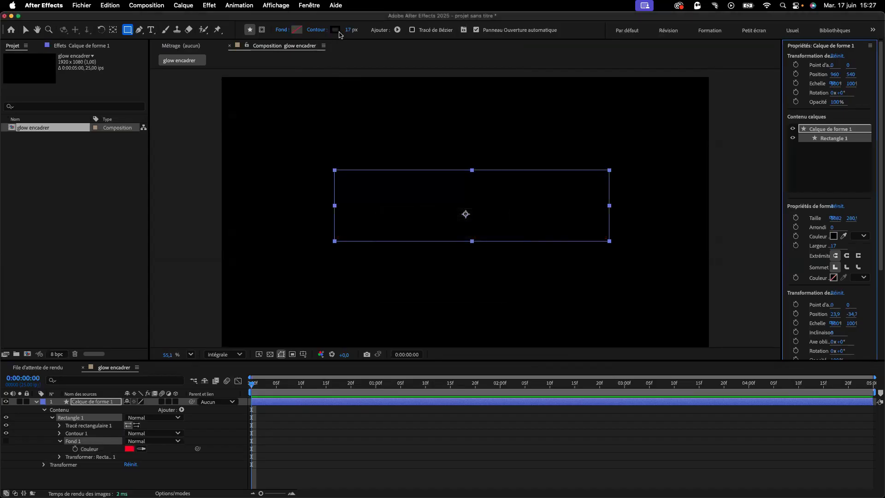
# Give the rectangle a solid stroke in orange, colour FFA800.
pyautogui.click(321, 30)
pyautogui.click(411, 237)
pyautogui.click(483, 286)
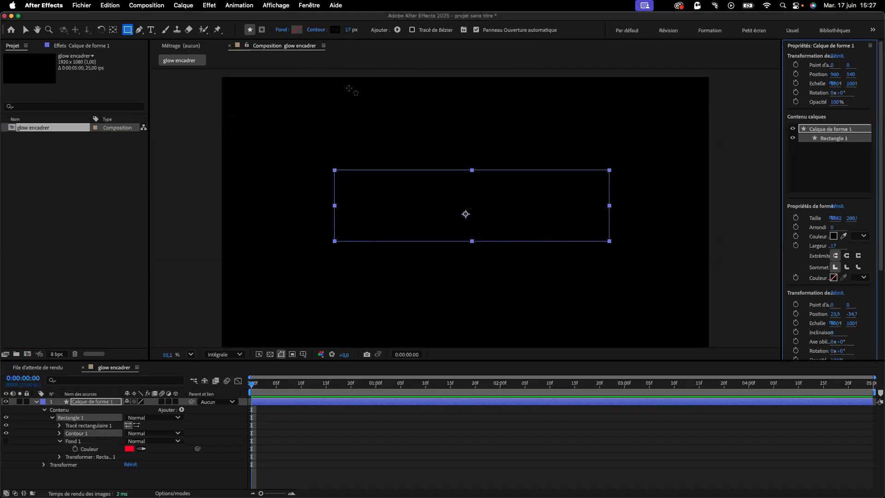
pyautogui.click(335, 30)
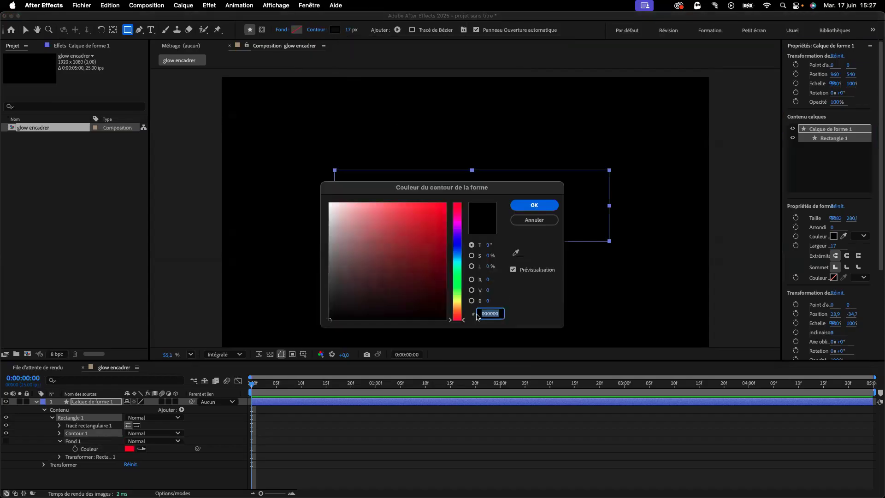
pyautogui.moveTo(458, 316); pyautogui.dragTo(461, 309)
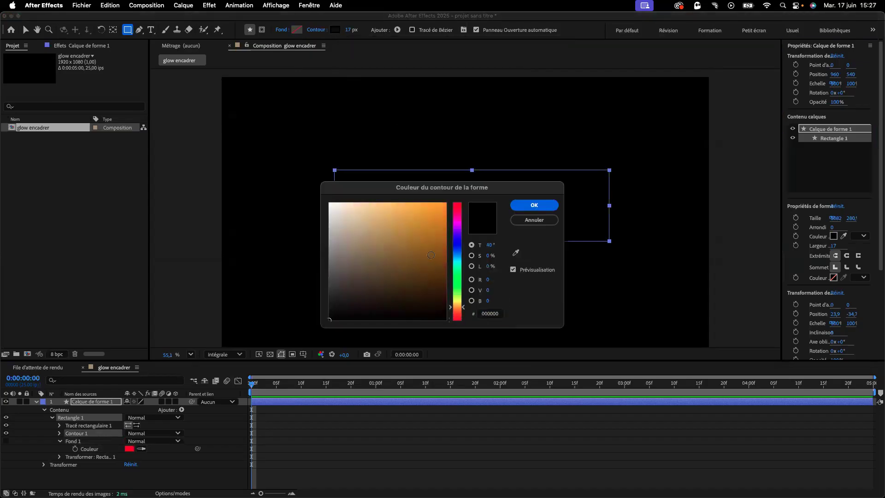
pyautogui.moveTo(431, 255); pyautogui.dragTo(446, 202)
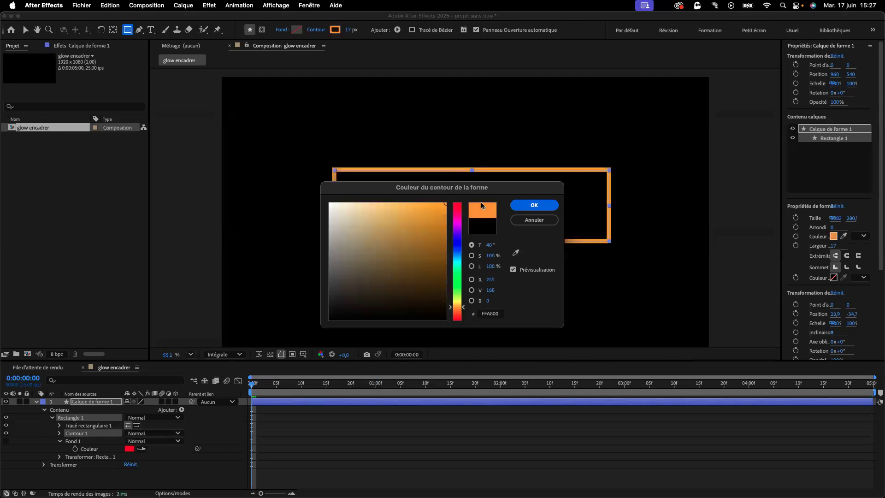
pyautogui.click(534, 204)
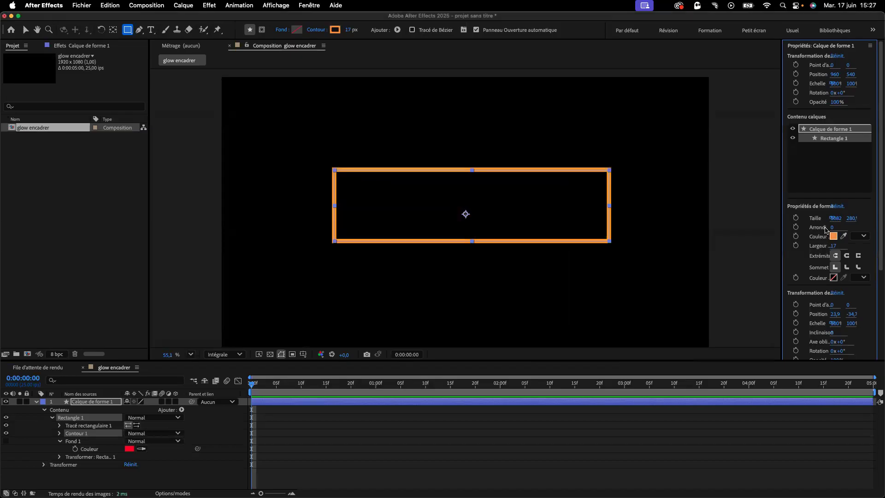
# Round the rectangle's corners with a roundness of 35.
pyautogui.scroll(-5, 819, 231)
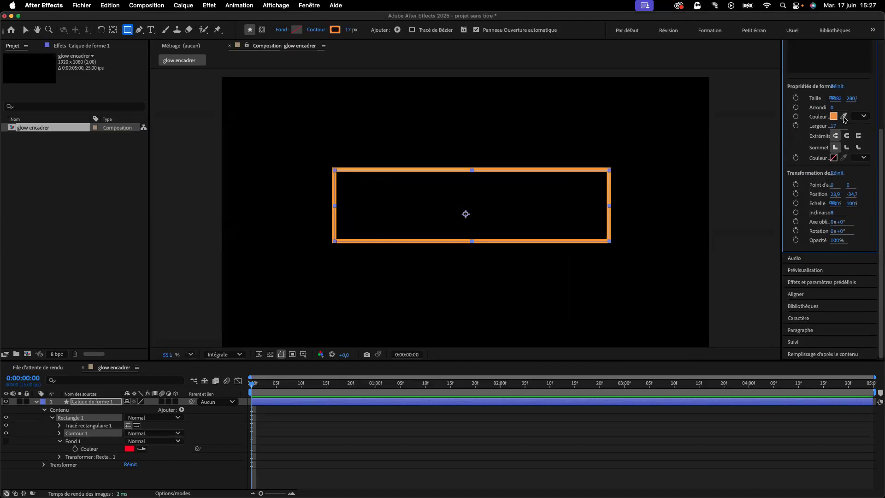
pyautogui.moveTo(831, 111); pyautogui.dragTo(852, 109)
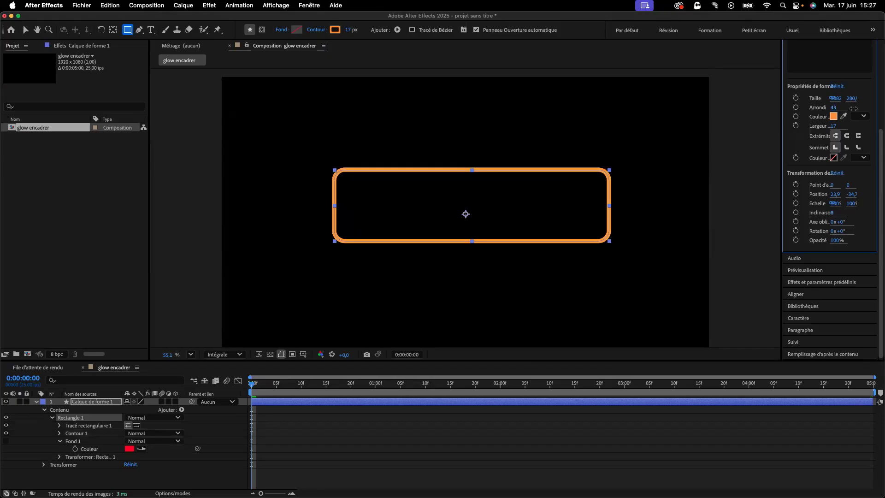
pyautogui.moveTo(853, 108); pyautogui.dragTo(846, 110)
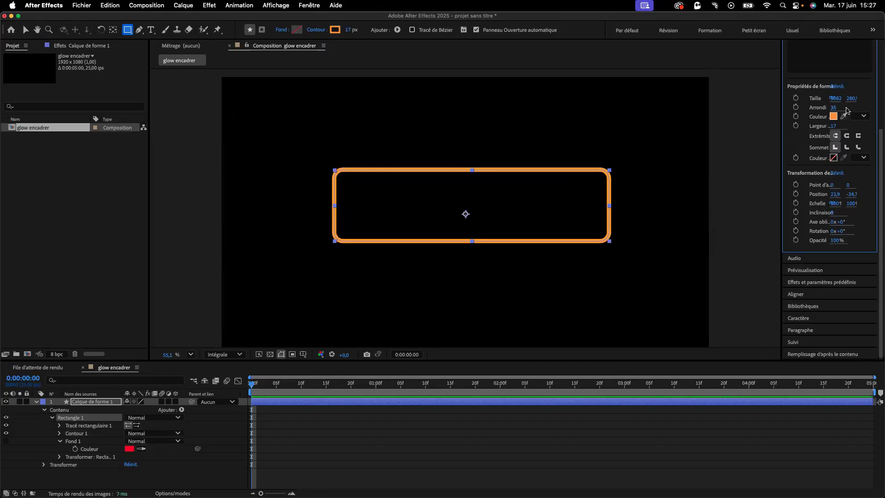
# Collapse the shape layer's contents and duplicate the orange rectangle layer.
pyautogui.click(53, 417)
pyautogui.click(44, 409)
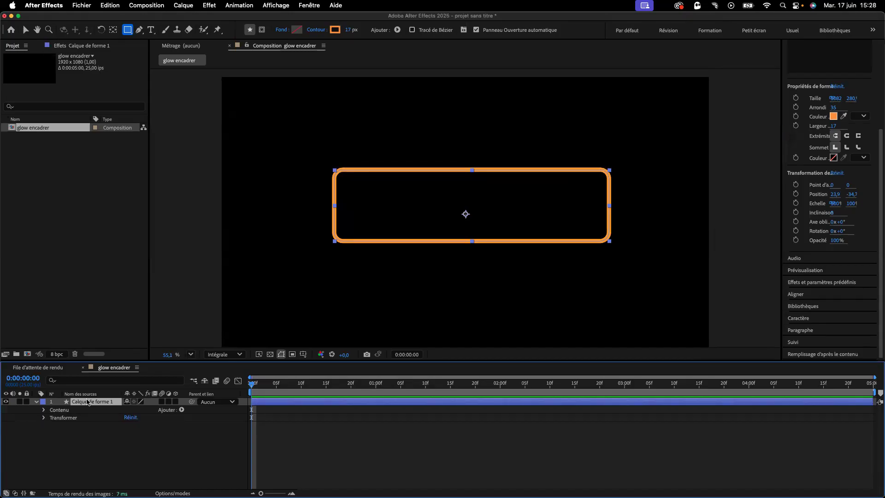
pyautogui.press('super+d')
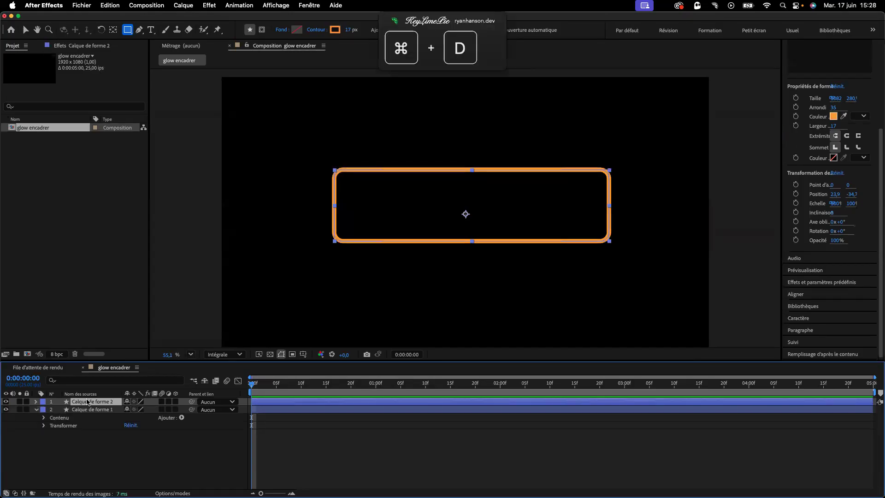
# Change the duplicated rectangle's stroke colour to dark orange B74A00 and make its layer 3D.
pyautogui.click(833, 116)
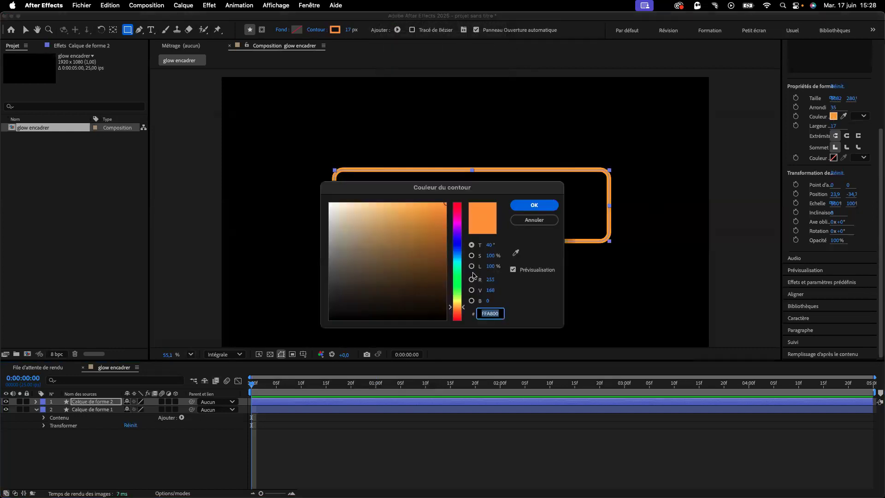
pyautogui.click(462, 314)
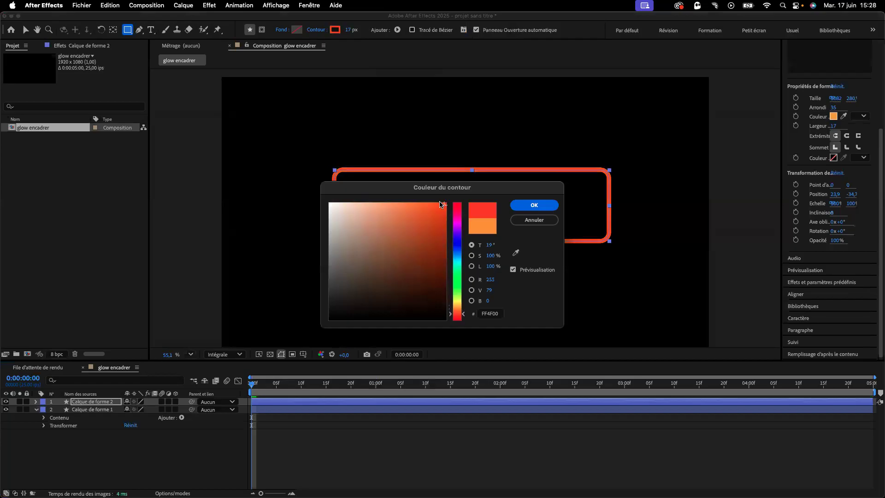
pyautogui.moveTo(443, 205); pyautogui.dragTo(445, 234)
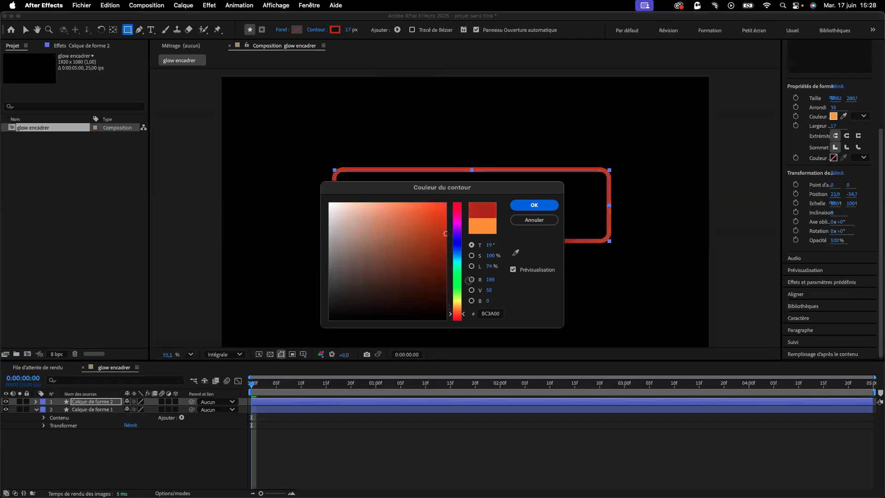
pyautogui.moveTo(465, 315); pyautogui.dragTo(466, 312)
pyautogui.click(447, 235)
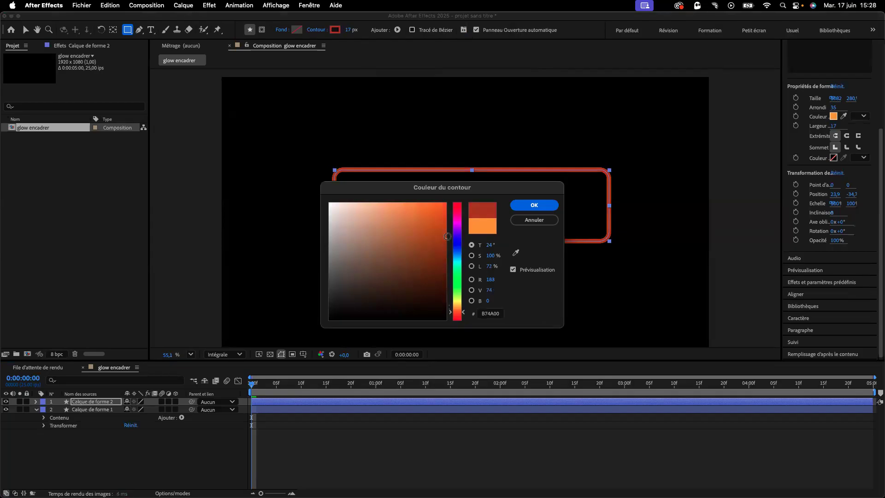
pyautogui.click(530, 205)
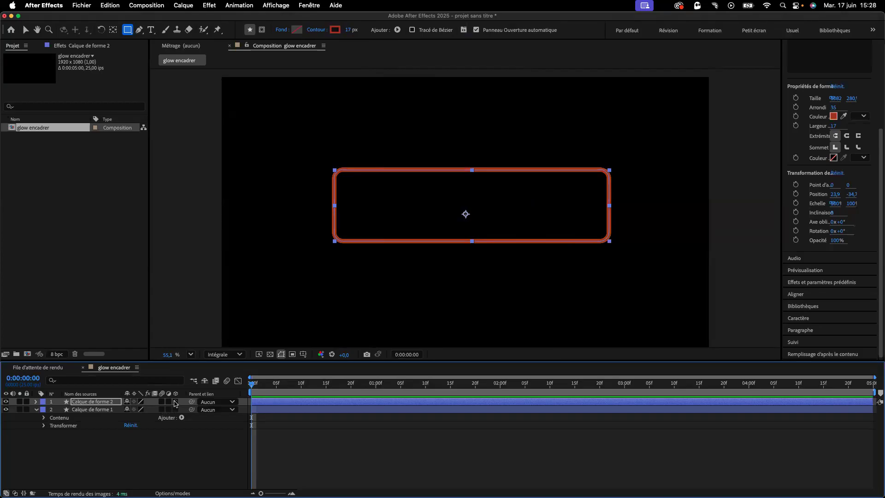
pyautogui.click(175, 403)
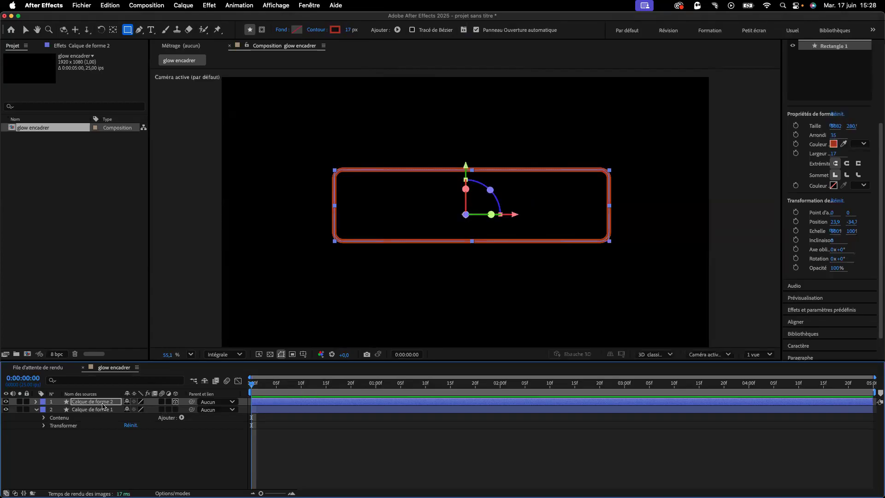
# Set the Z position of the dark orange rectangle layer Calque de forme 2 to 20.
pyautogui.click(36, 402)
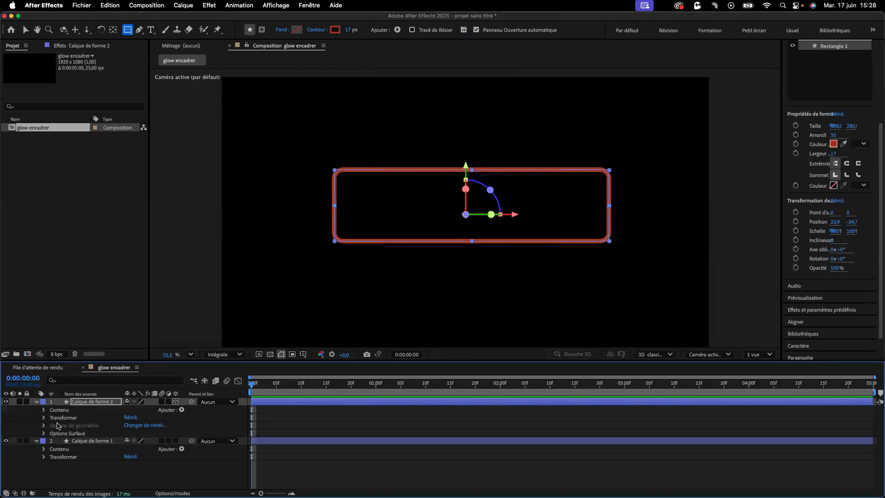
pyautogui.press('p')
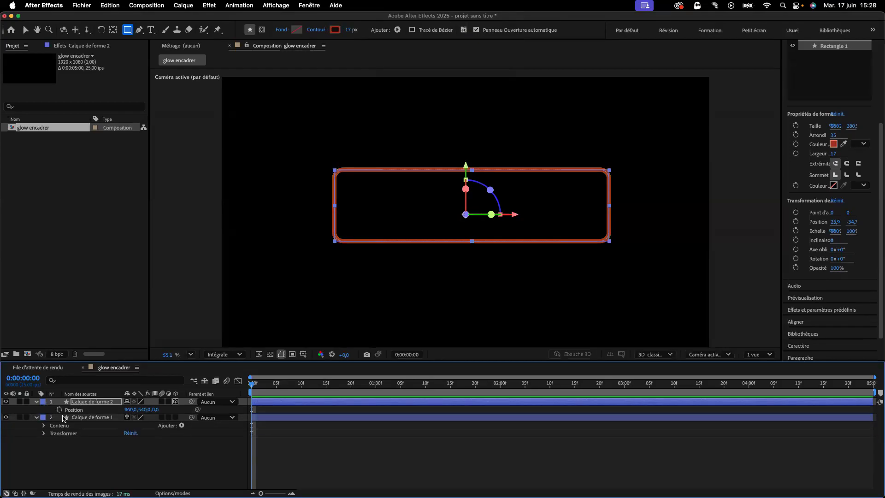
pyautogui.click(156, 410)
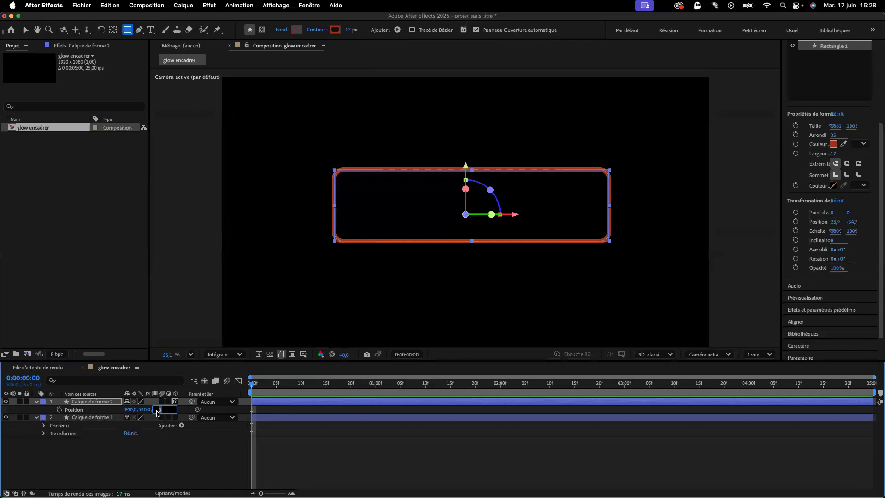
pyautogui.write('20')
pyautogui.press('Return')
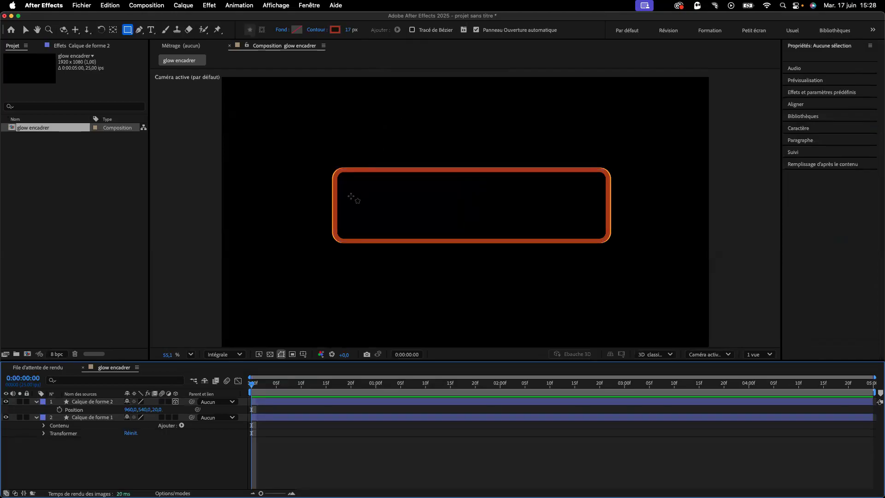
pyautogui.hscroll(-3, 362, 201)
pyautogui.hscroll(3, 362, 201)
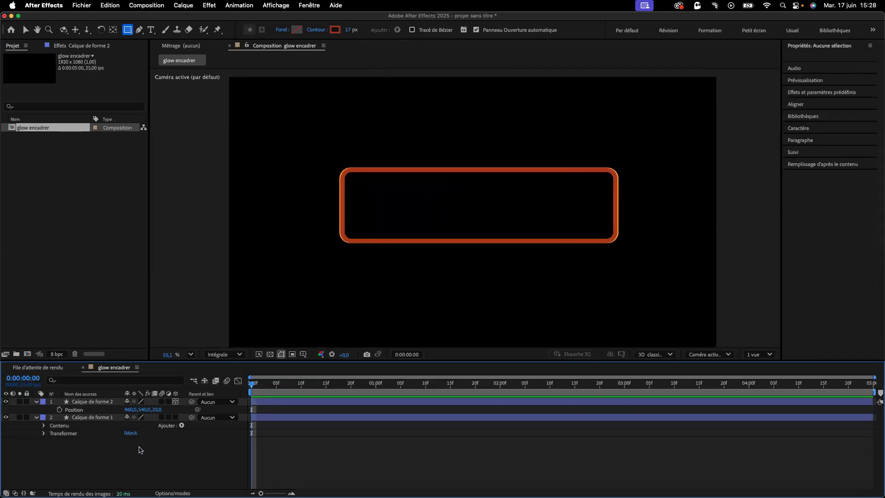
# Duplicate the dark orange rectangle layer five times and move the original orange layer to the top of the layer stack.
pyautogui.click(84, 404)
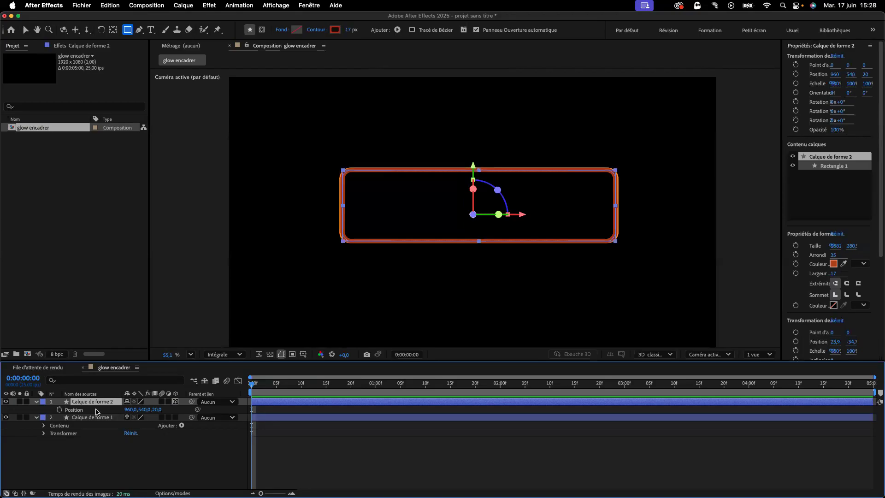
pyautogui.press('super+d')
pyautogui.press('super+d')
pyautogui.press('super+d')
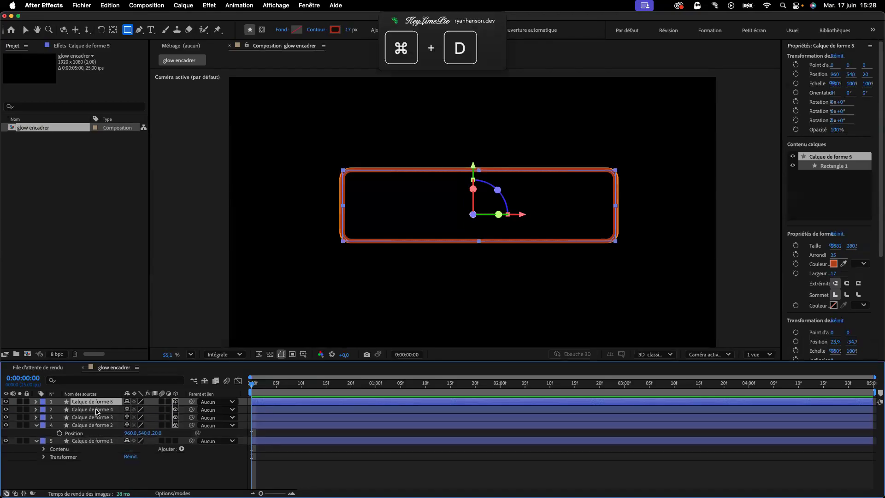
pyautogui.press('super+d')
pyautogui.press('super+d')
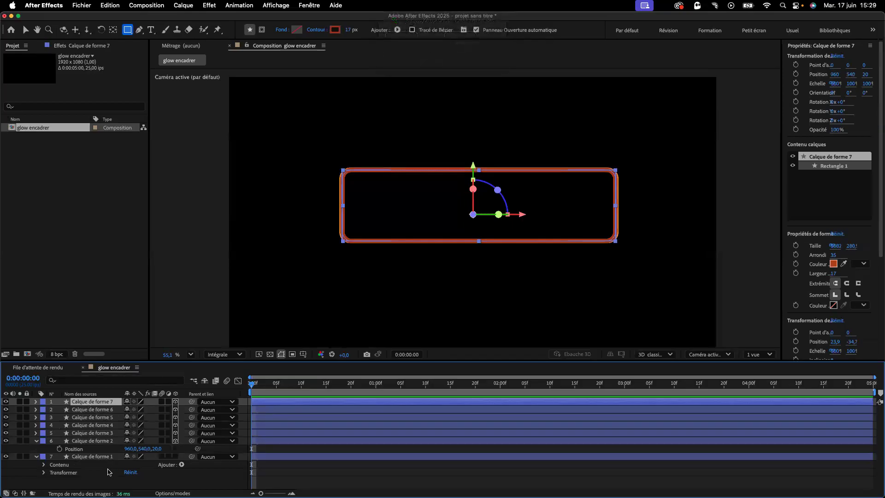
pyautogui.click(92, 456)
pyautogui.moveTo(94, 459); pyautogui.dragTo(97, 403)
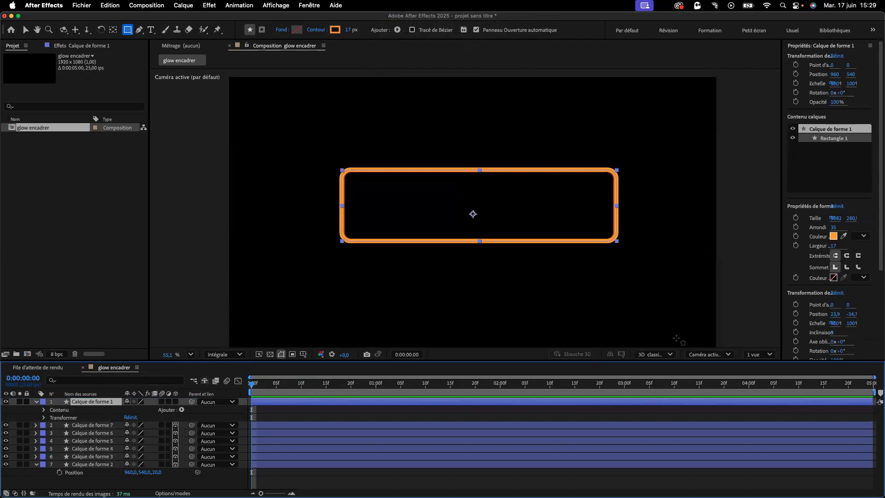
# Examine the stacked rectangles in a two-view layout using Vue personnalisée 1, and return to a single view.
pyautogui.click(756, 355)
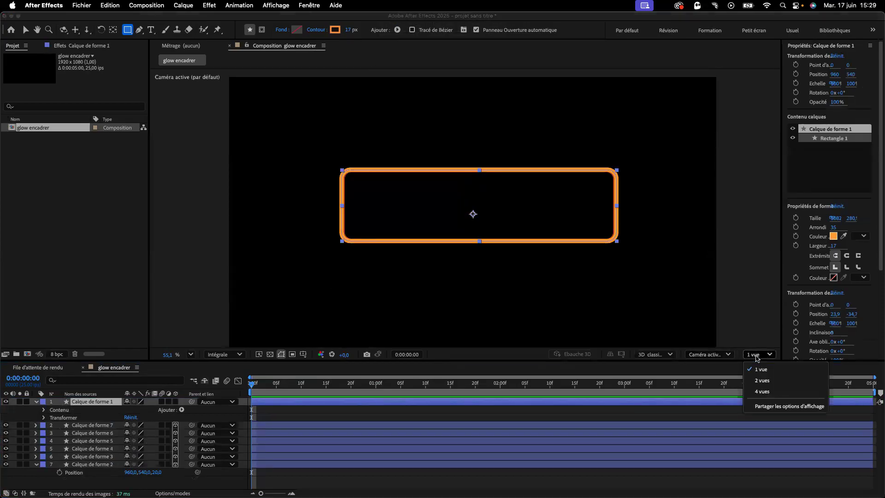
pyautogui.click(760, 425)
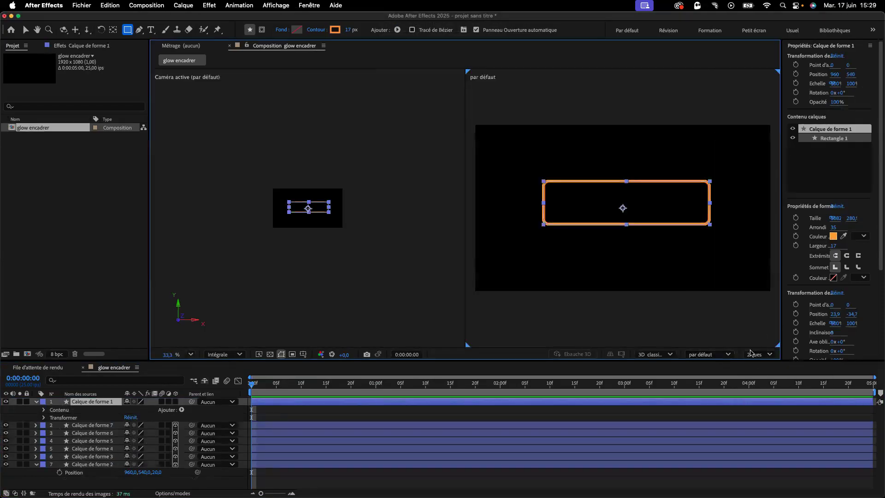
pyautogui.click(721, 354)
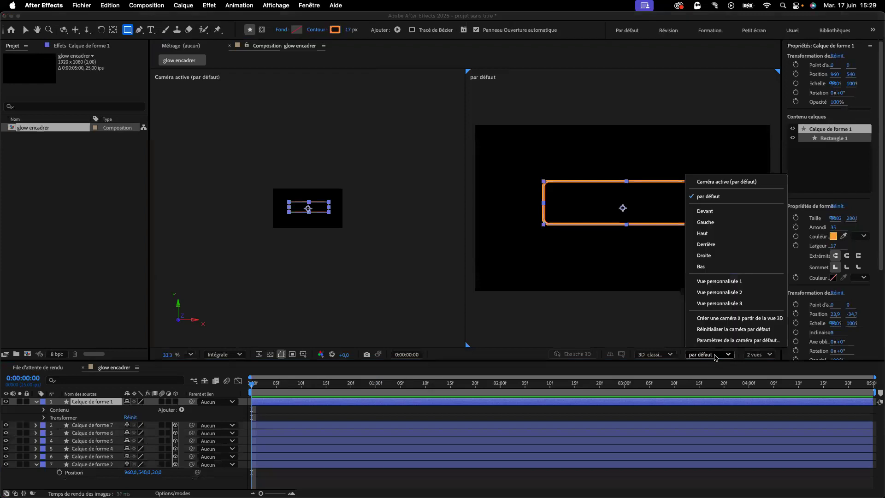
pyautogui.click(736, 281)
pyautogui.scroll(2, 618, 228)
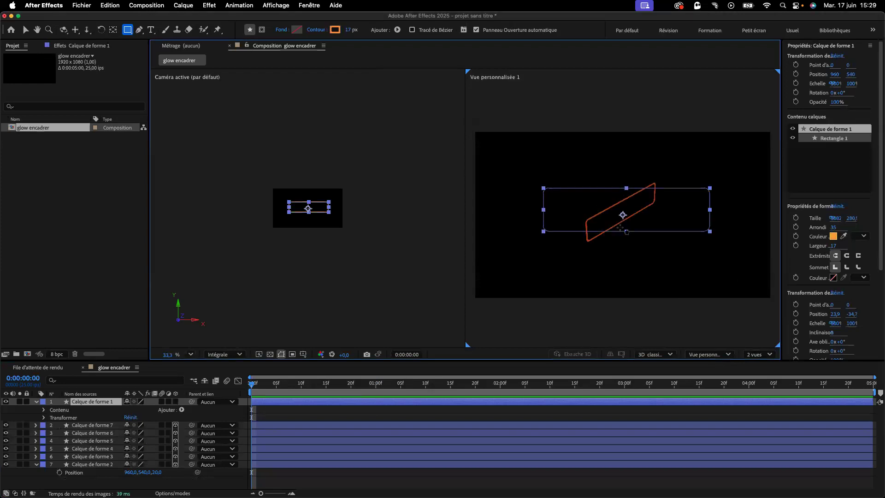
pyautogui.scroll(10, 620, 227)
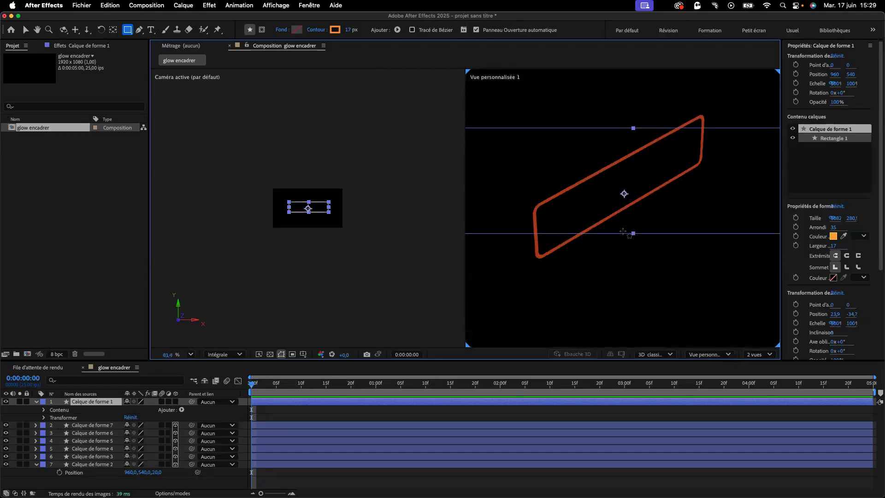
pyautogui.scroll(-2, 622, 232)
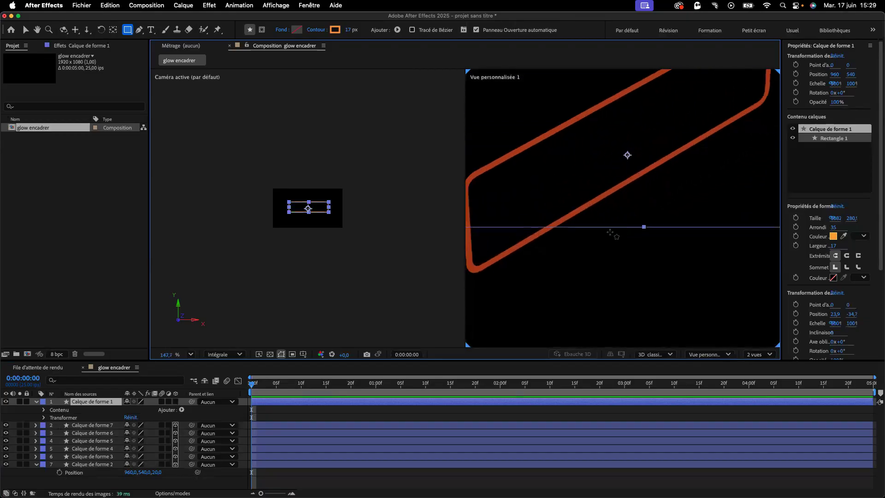
pyautogui.scroll(6, 610, 231)
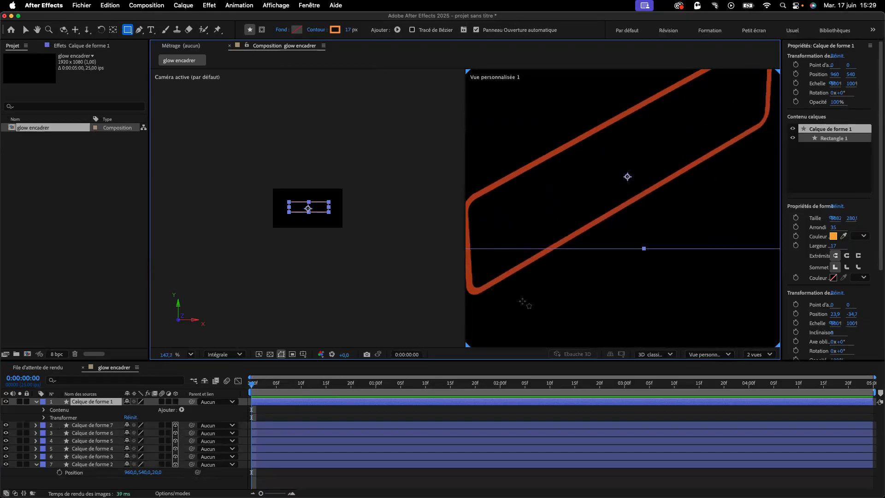
pyautogui.click(767, 356)
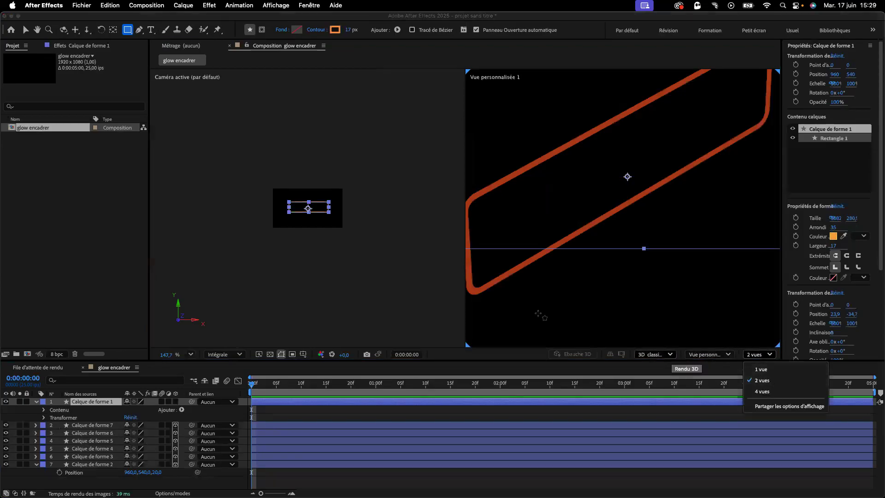
pyautogui.click(191, 355)
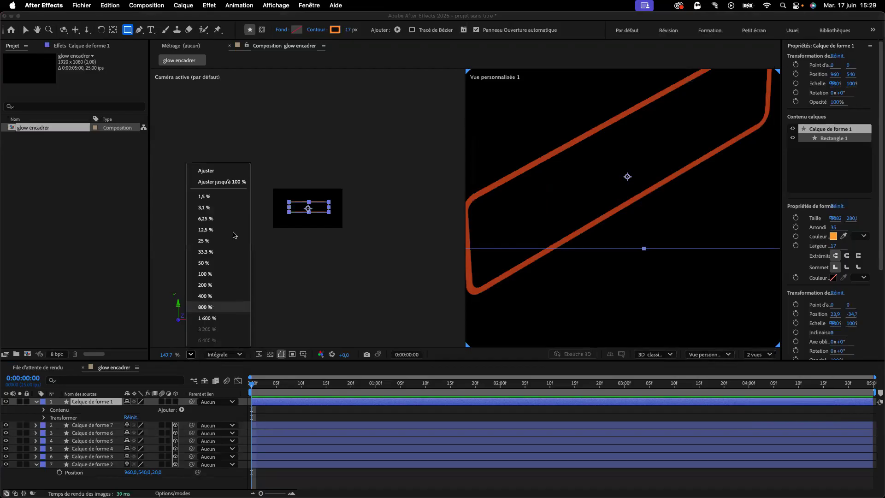
pyautogui.click(240, 183)
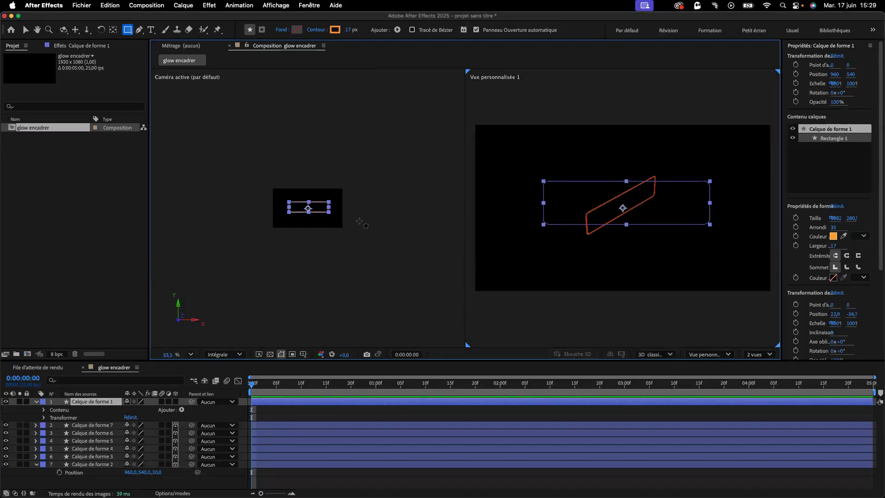
pyautogui.click(758, 354)
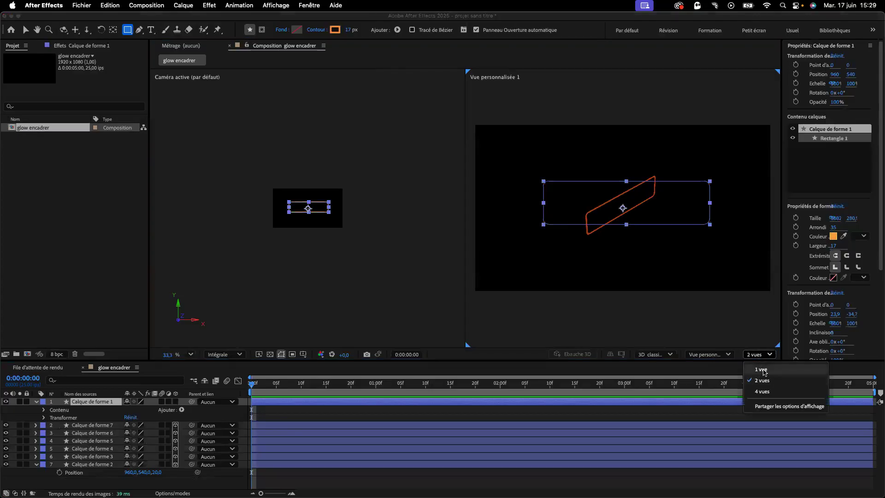
pyautogui.click(761, 369)
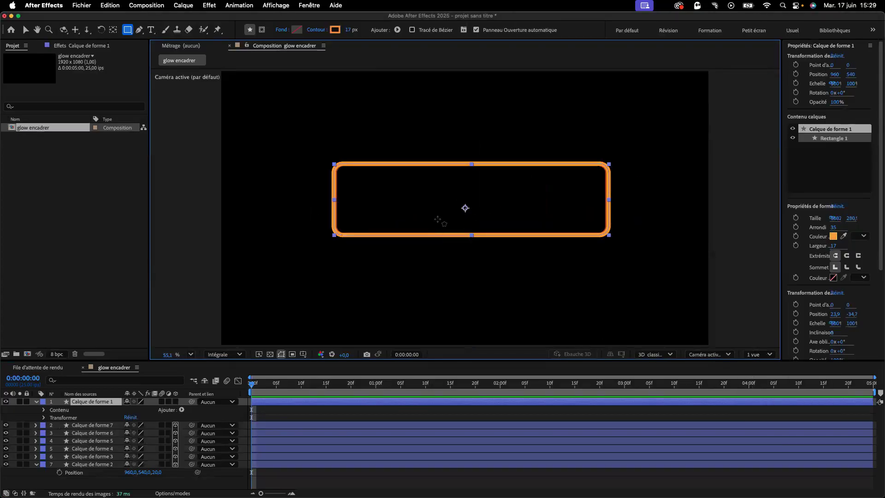
# Examine the depth edge at the frame's rounded corner up close in the active camera view.
pyautogui.scroll(5, 603, 217)
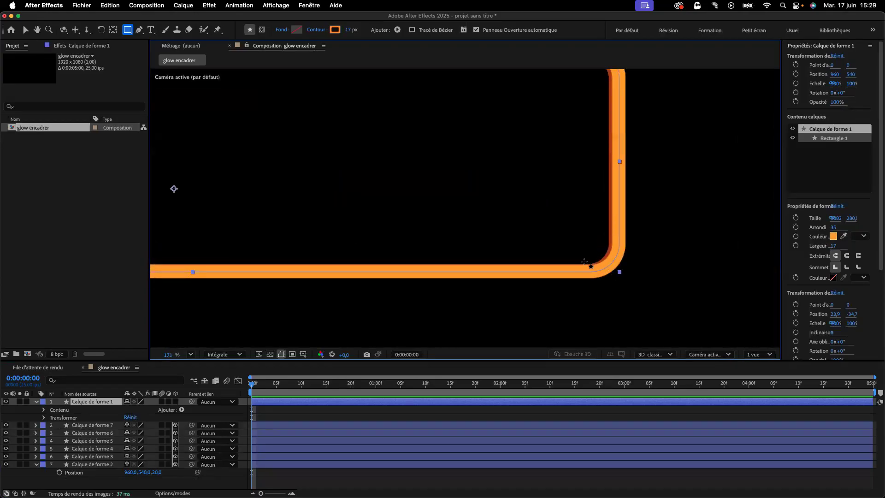
pyautogui.scroll(-3, 607, 266)
pyautogui.scroll(-3, 556, 265)
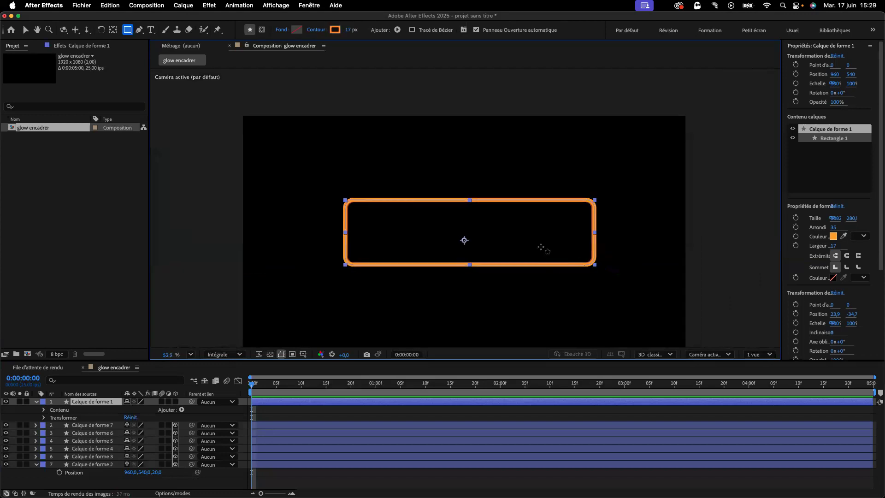
pyautogui.scroll(4, 543, 249)
pyautogui.scroll(-2, 396, 246)
pyautogui.scroll(-2, 396, 248)
pyautogui.hscroll(-2, 396, 248)
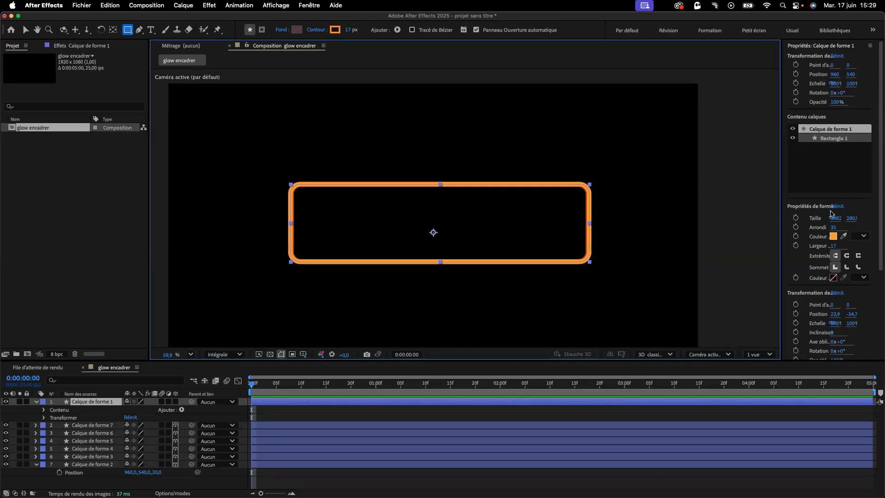
# Search the effects and presets for "cc lig".
pyautogui.scroll(-5, 807, 293)
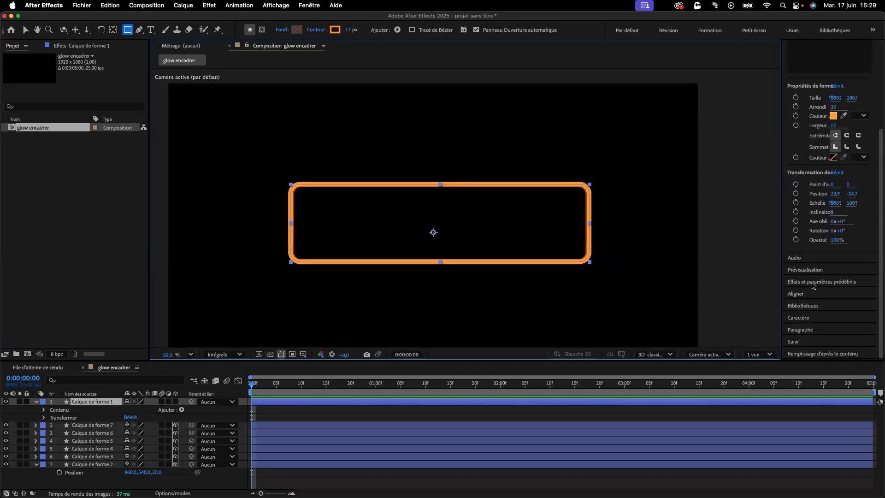
pyautogui.click(813, 283)
pyautogui.click(869, 93)
pyautogui.click(837, 91)
pyautogui.write('cc')
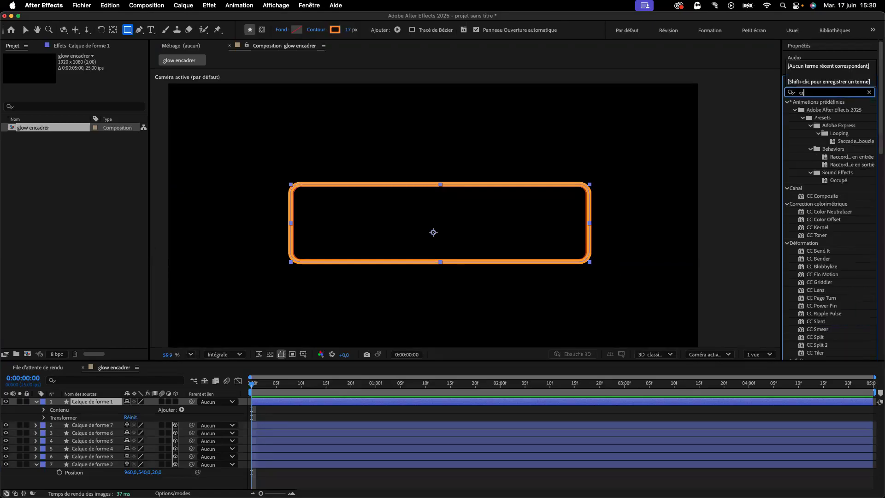
pyautogui.write('l')
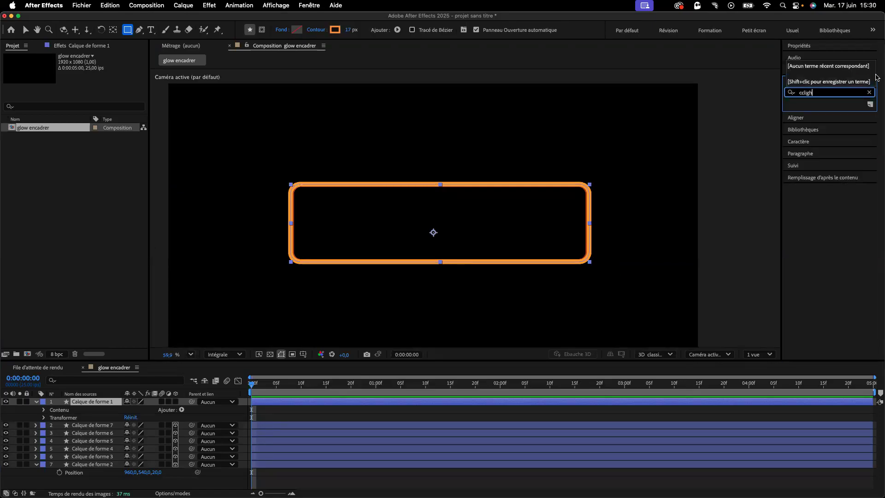
pyautogui.press('BackSpace')
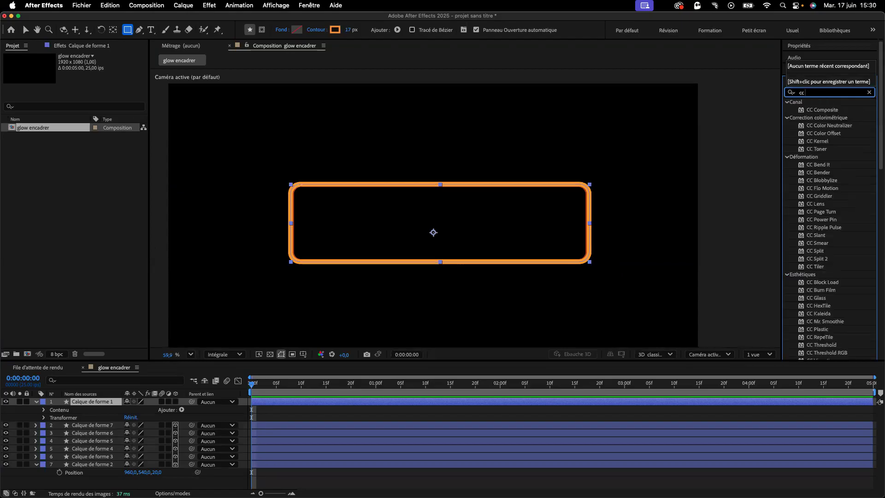
pyautogui.write('lig')
# Duplicate the front orange layer Calque de forme 1 and apply CC Light Sweep to the copy.
pyautogui.moveTo(825, 126); pyautogui.dragTo(477, 186)
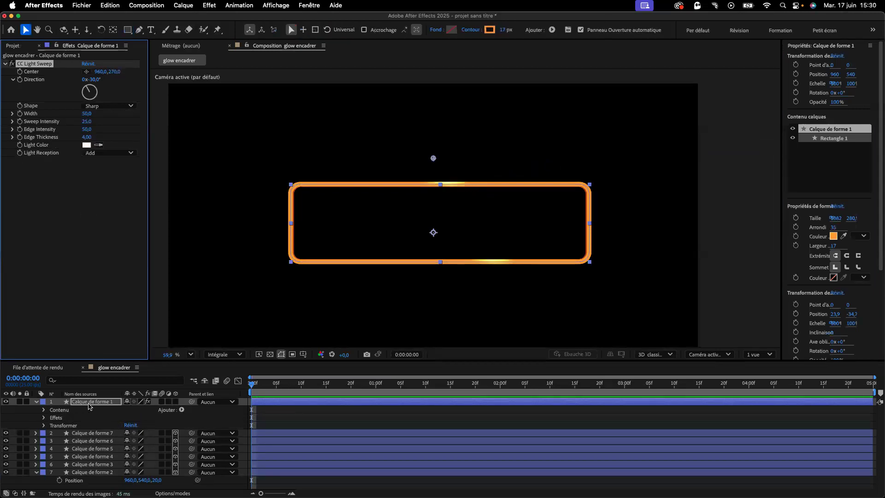
pyautogui.press('super+z')
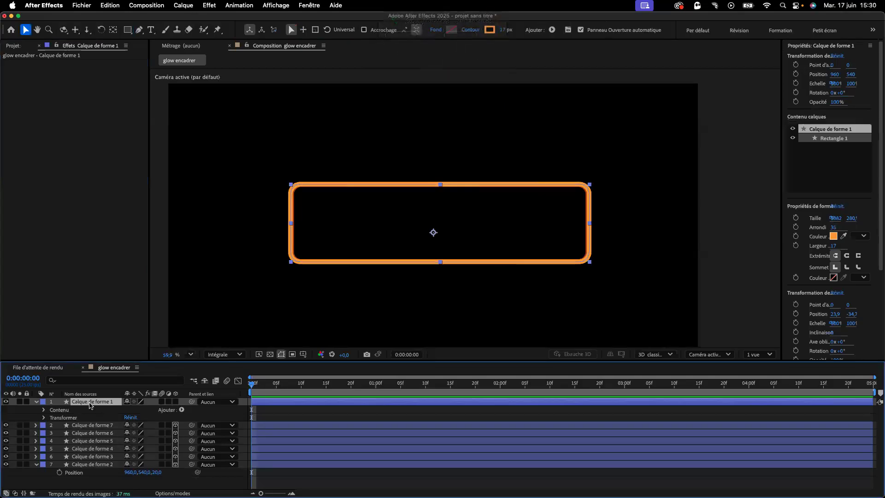
pyautogui.press('super+d')
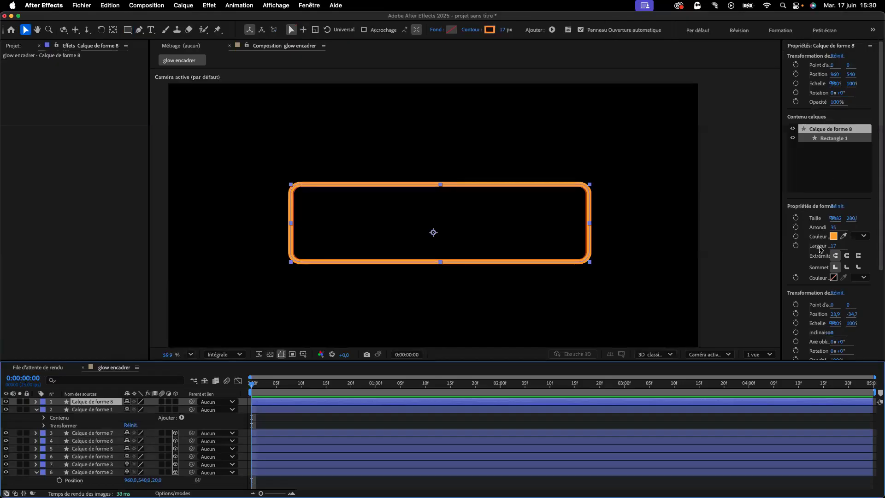
pyautogui.scroll(-5, 820, 252)
pyautogui.click(818, 281)
pyautogui.moveTo(824, 126); pyautogui.dragTo(112, 405)
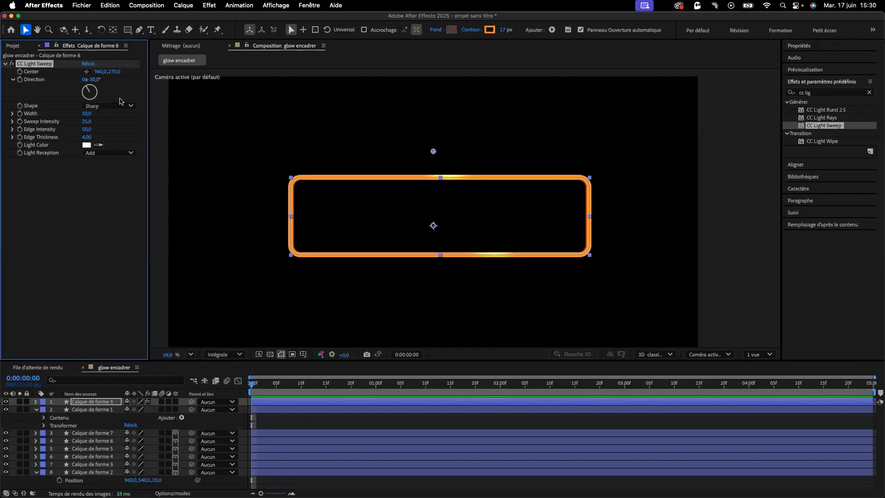
# Set the light sweep's direction to 0° and place its center on the layer's anchor point, at about 960, 541.
pyautogui.click(95, 79)
pyautogui.write('0')
pyautogui.click(102, 175)
pyautogui.click(86, 71)
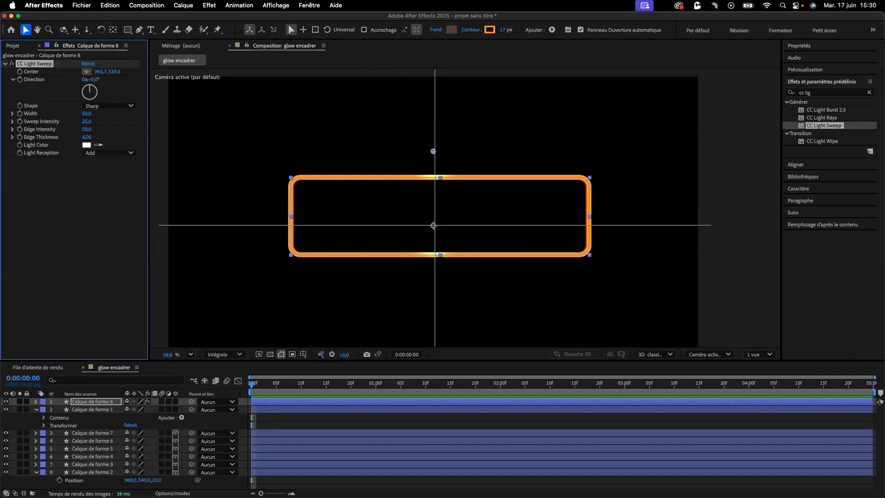
pyautogui.click(433, 226)
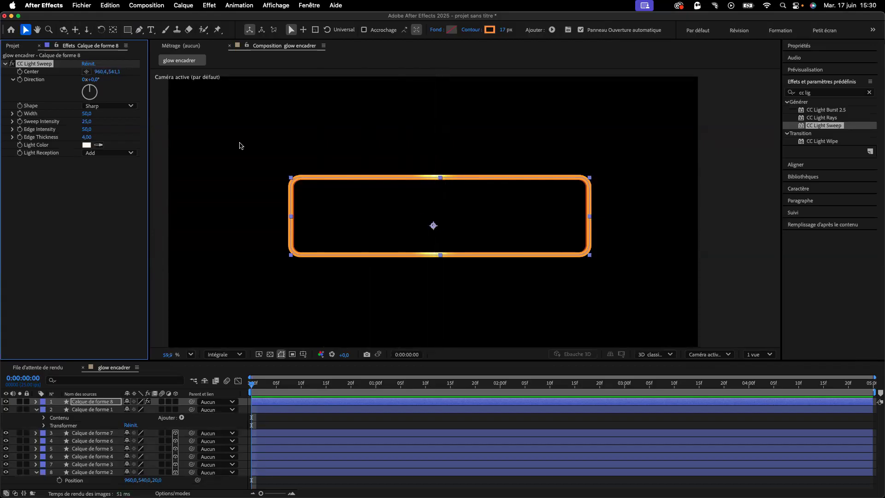
# Set the CC Light Sweep's width to 250 and its sweep intensity to 15.
pyautogui.moveTo(86, 116); pyautogui.dragTo(182, 116)
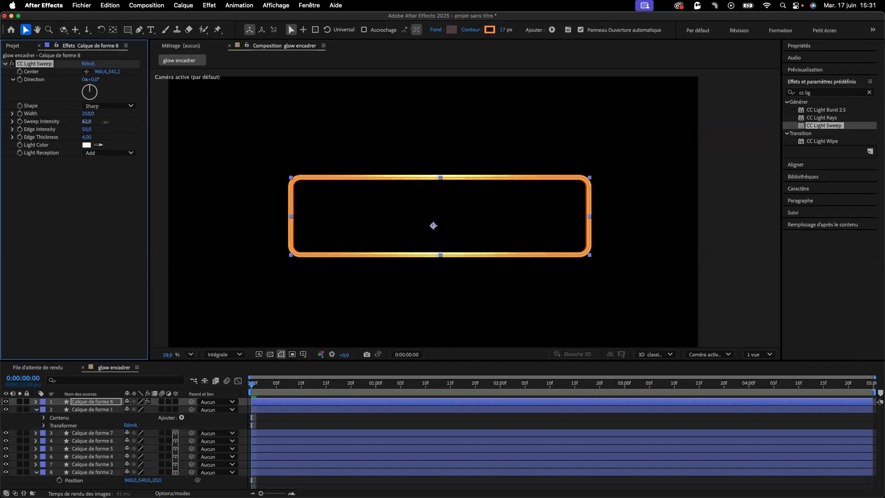
pyautogui.moveTo(87, 121); pyautogui.dragTo(77, 122)
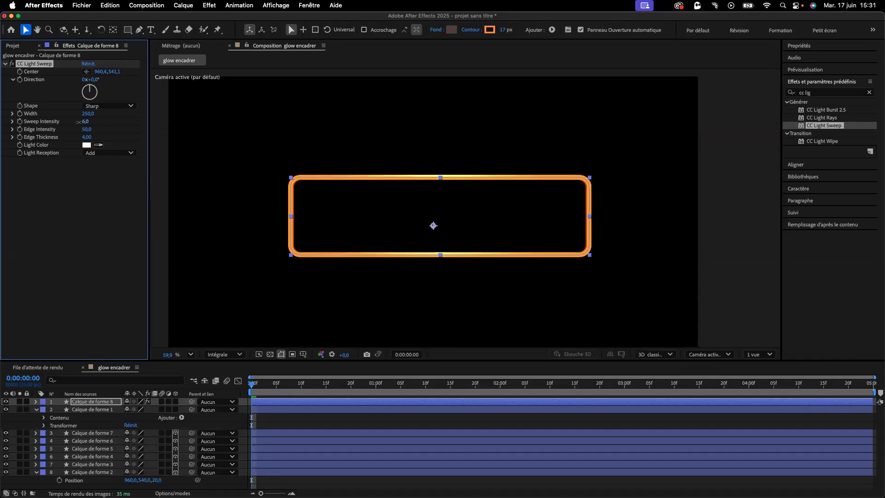
pyautogui.moveTo(81, 122); pyautogui.dragTo(80, 122)
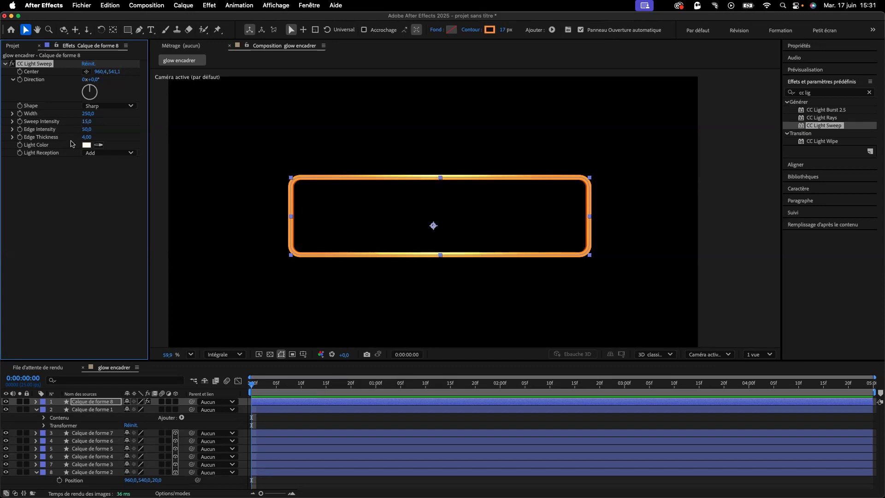
# Set the light sweep's edge intensity to 79 and edge thickness to 3.9, leaving the layer deselected.
pyautogui.moveTo(87, 129)
pyautogui.mouseDown()
pyautogui.moveTo(131, 129)
pyautogui.moveTo(90, 130)
pyautogui.moveTo(104, 131)
pyautogui.mouseUp()
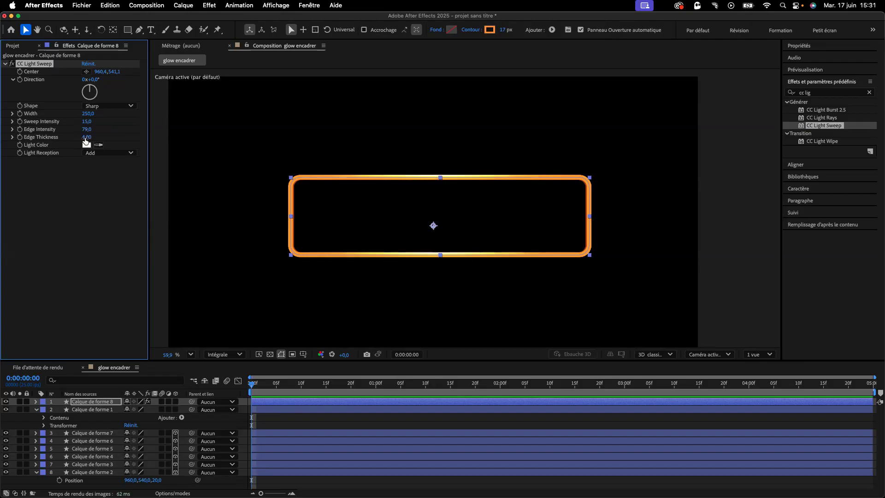
pyautogui.moveTo(85, 138); pyautogui.dragTo(143, 140)
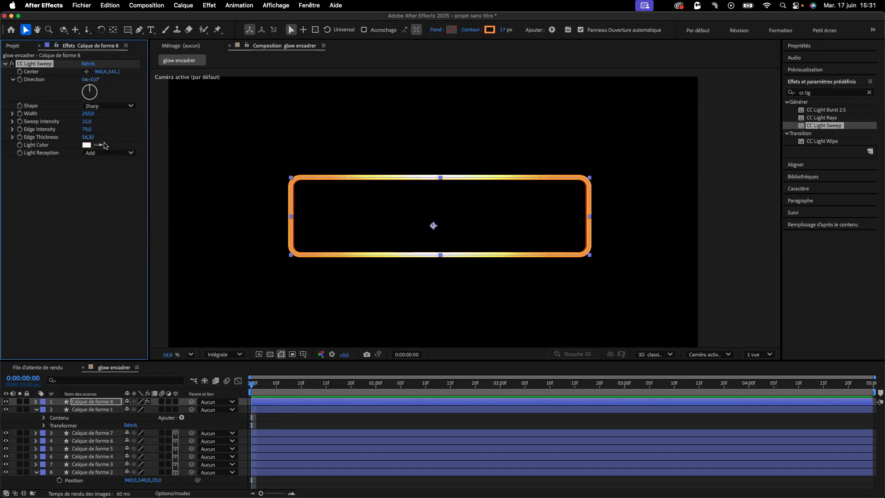
pyautogui.moveTo(89, 137); pyautogui.dragTo(36, 141)
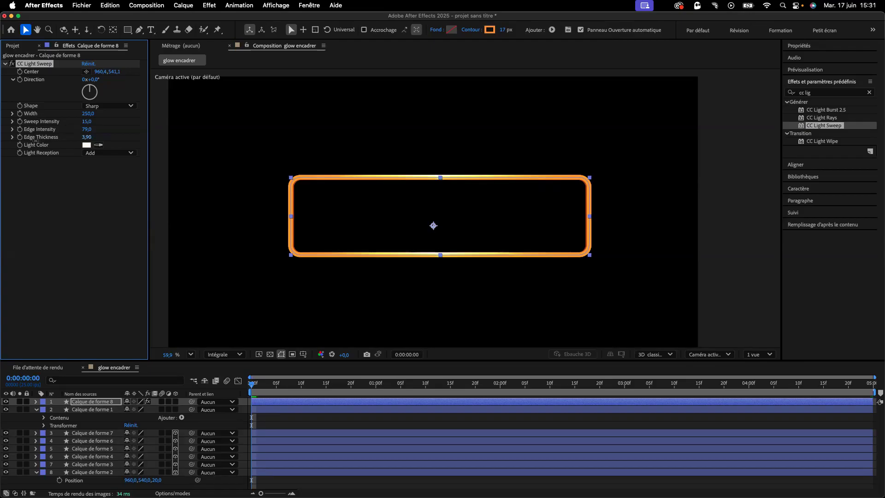
pyautogui.click(461, 293)
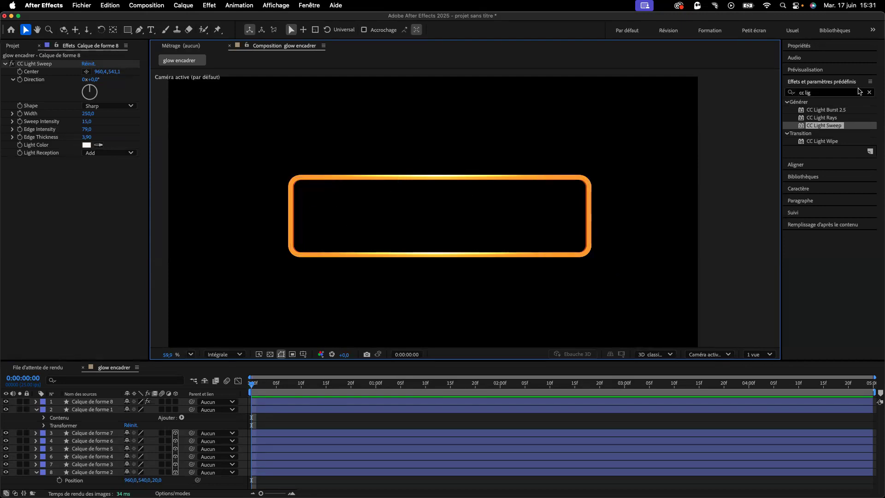
# Try the Deep Glow 2 effect on the front layer Calque de forme 8 and delete it again.
pyautogui.click(869, 94)
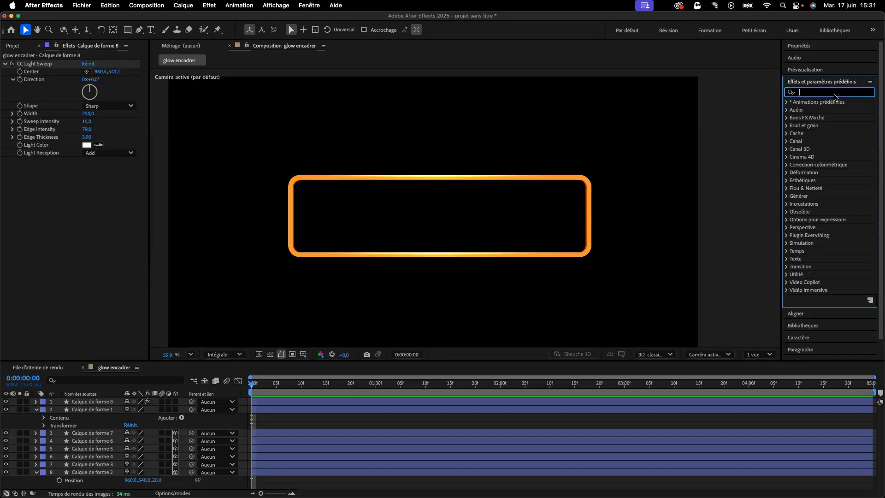
pyautogui.write('deep')
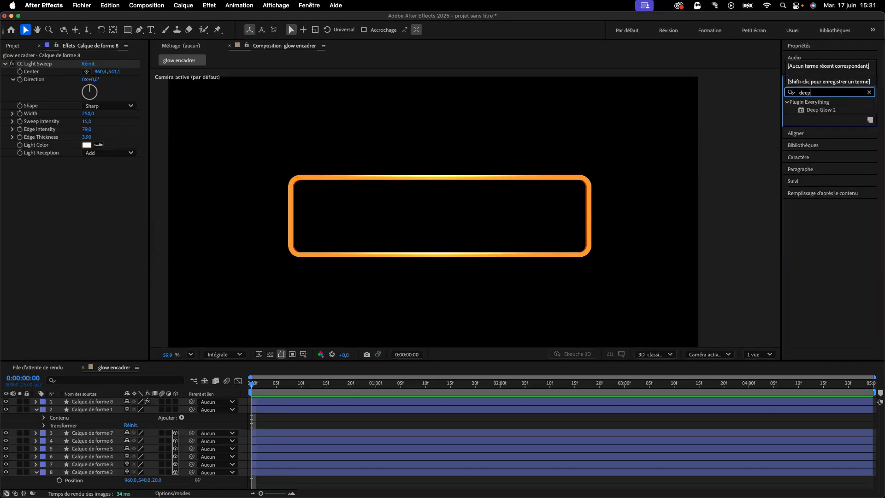
pyautogui.moveTo(821, 109); pyautogui.dragTo(476, 184)
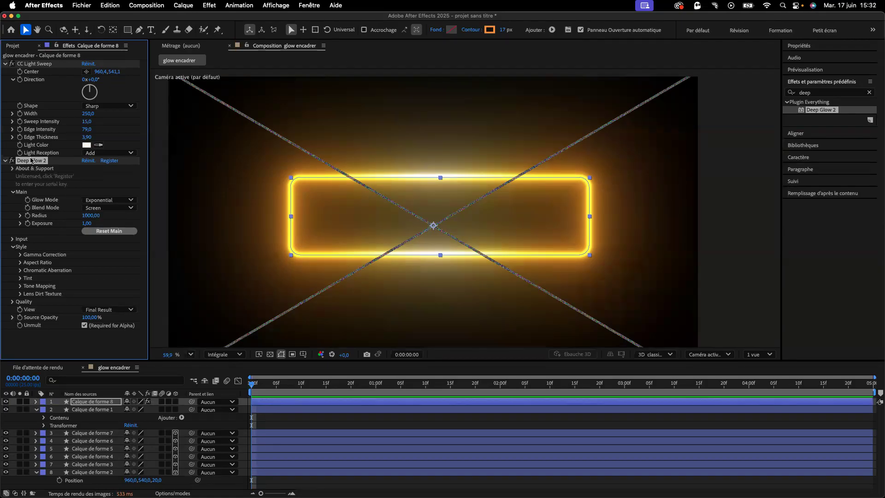
pyautogui.press('Delete')
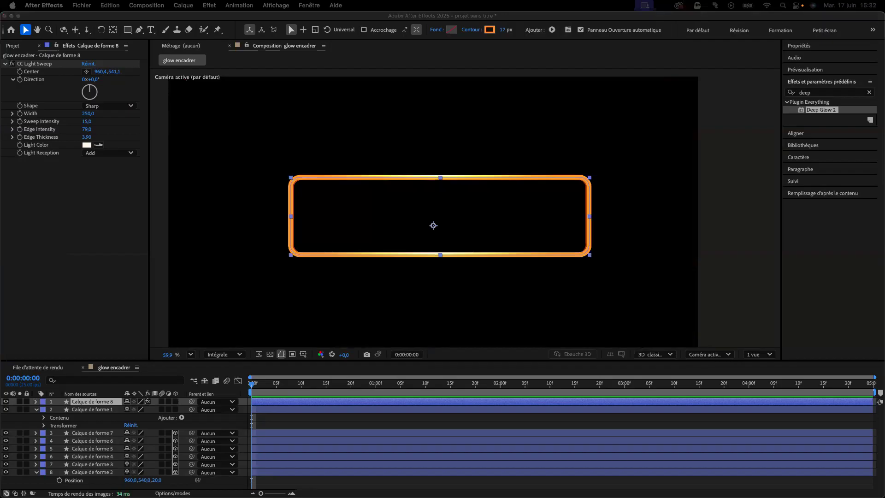
# Switch to Chrome and open the freebies page of the Creation Effects website in a full-screen window.
pyautogui.moveTo(884, 127); pyautogui.dragTo(574, 64)
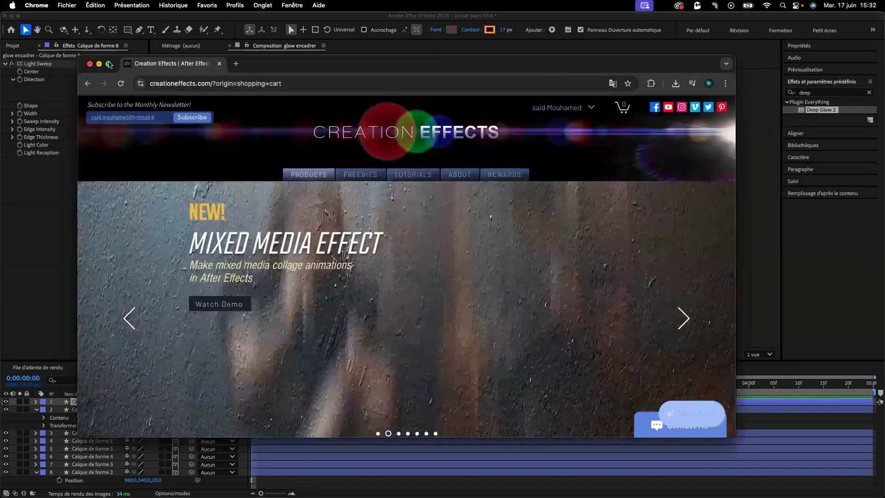
pyautogui.click(108, 64)
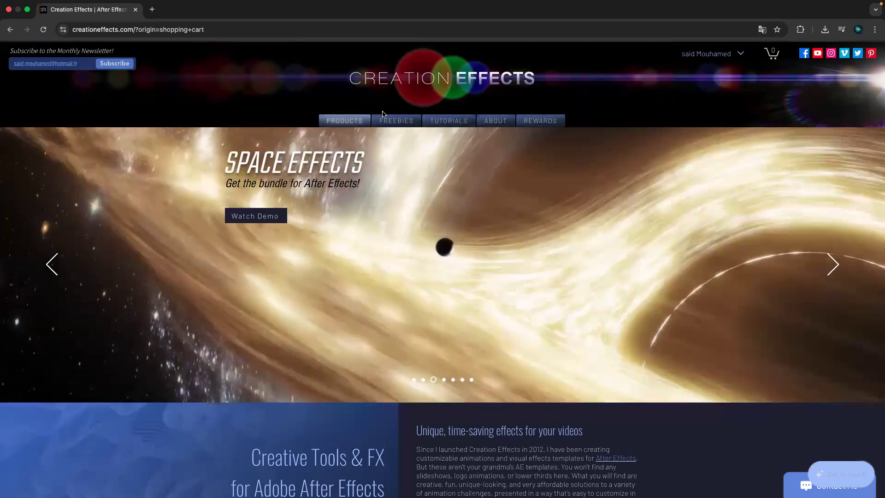
pyautogui.click(391, 125)
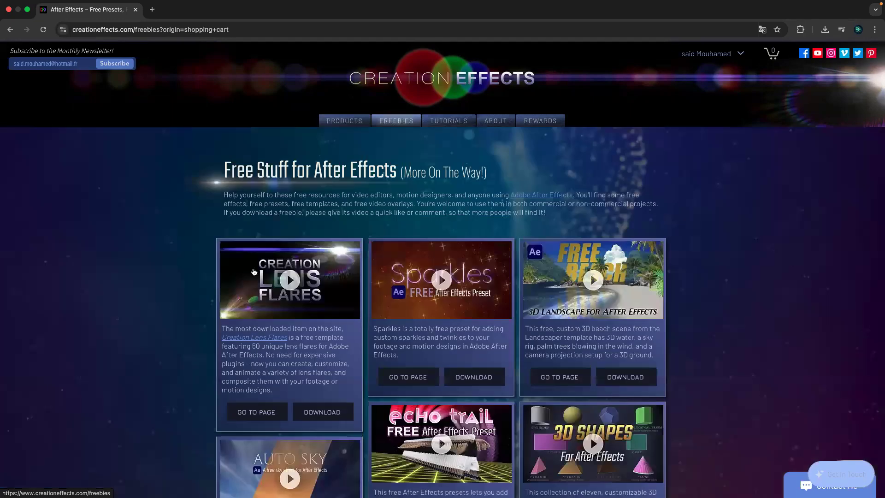
# Look through the free After Effects presets and templates for the AfterGlow glow preset.
pyautogui.scroll(-3, 347, 359)
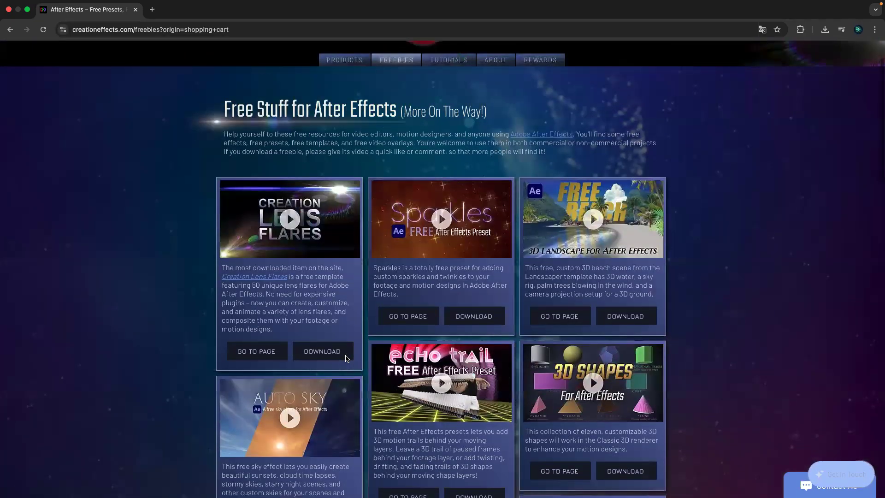
pyautogui.scroll(-1, 256, 344)
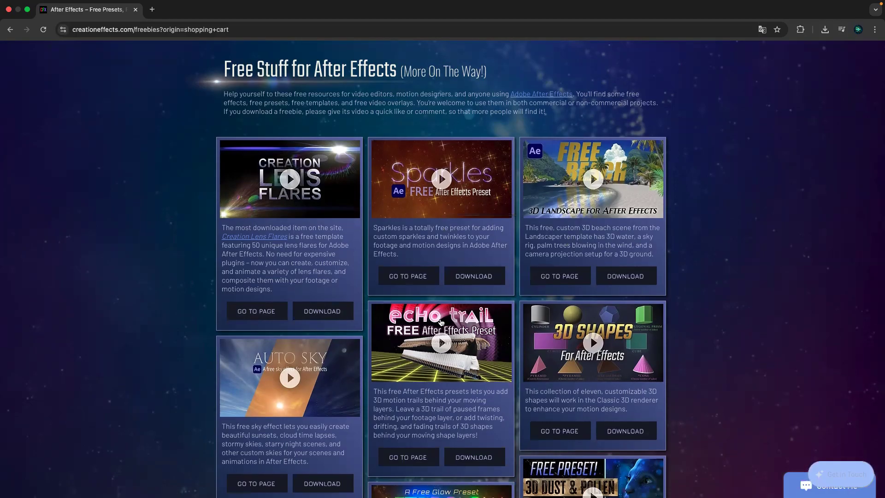
pyautogui.scroll(-3, 441, 322)
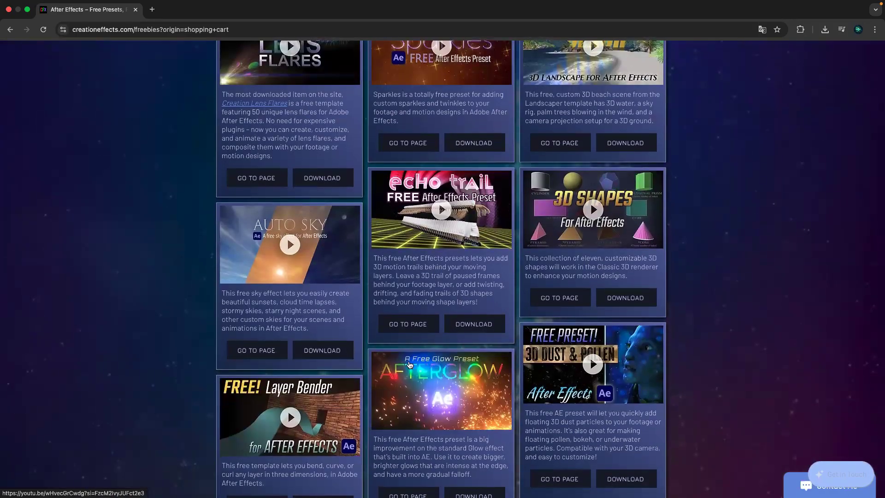
pyautogui.scroll(-1, 409, 365)
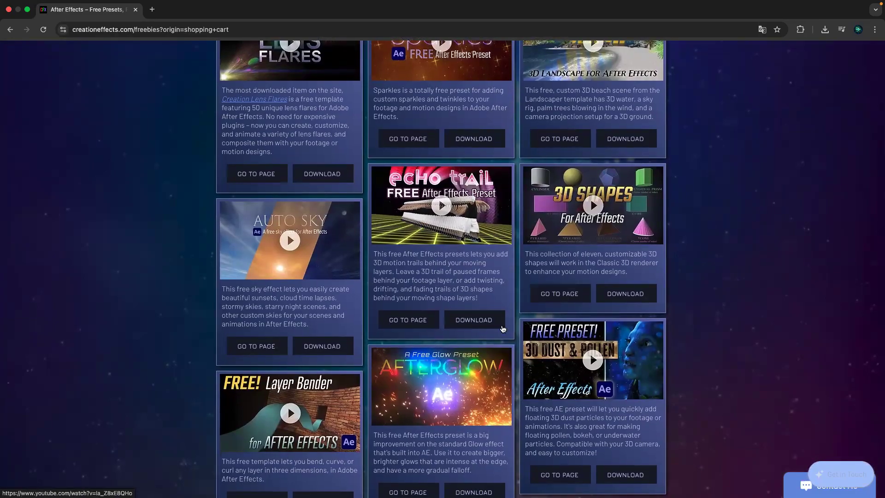
pyautogui.scroll(-3, 462, 313)
pyautogui.scroll(-2, 463, 314)
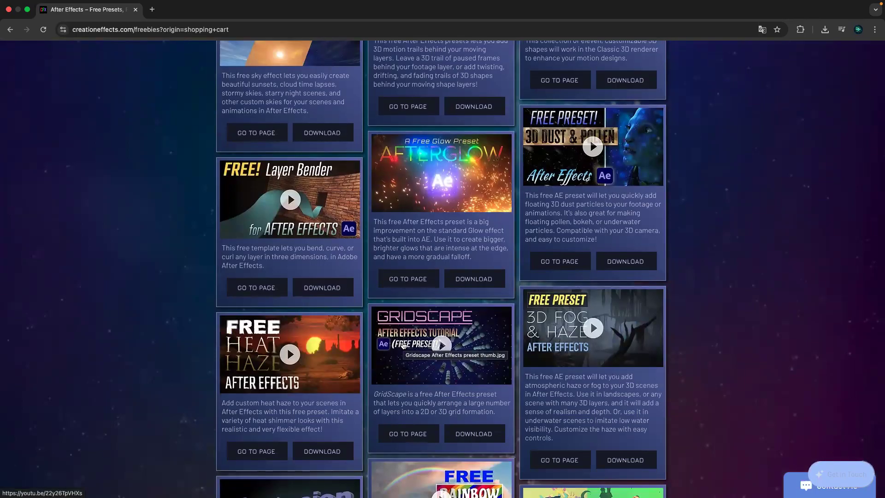
pyautogui.scroll(-2, 417, 334)
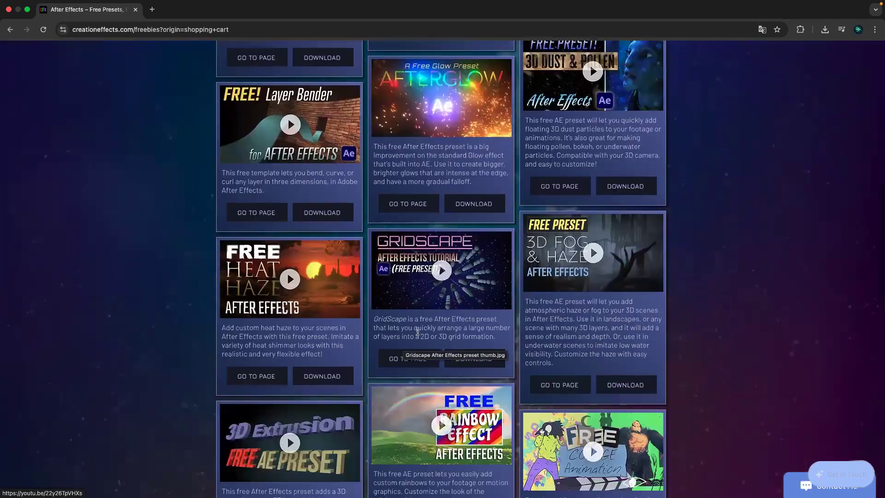
pyautogui.scroll(-1, 418, 331)
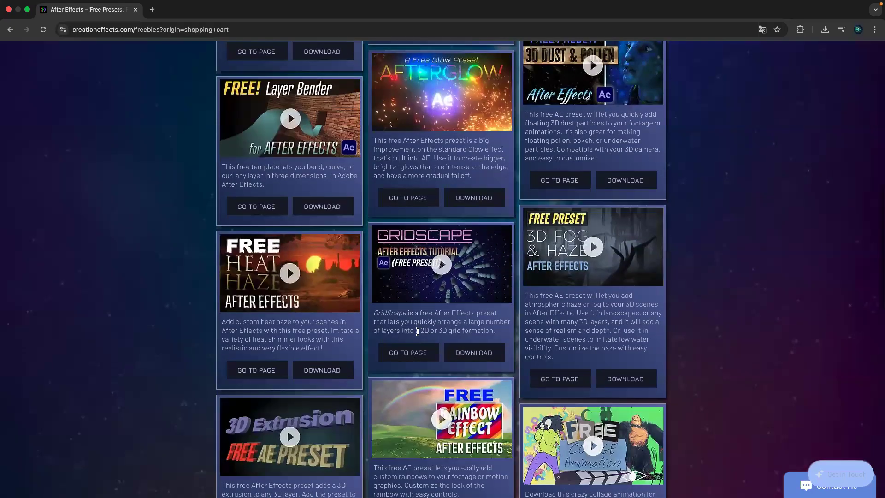
pyautogui.scroll(-6, 417, 332)
pyautogui.scroll(-4, 418, 331)
pyautogui.scroll(11, 417, 332)
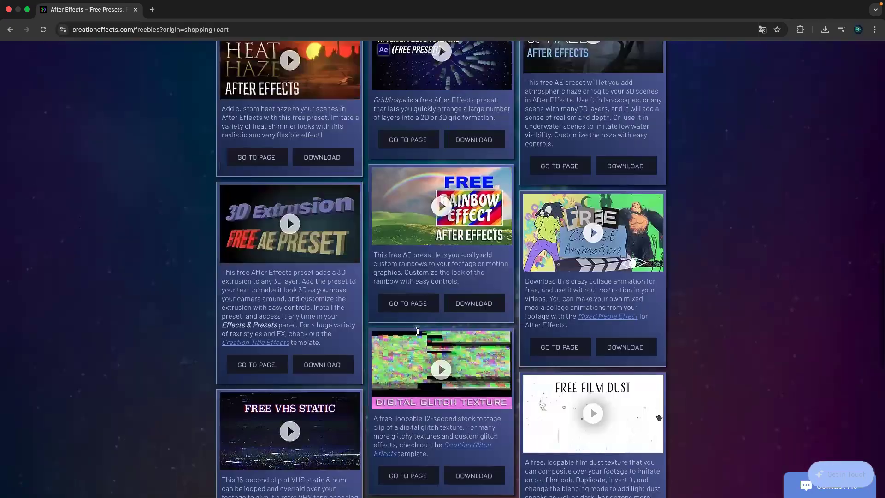
pyautogui.scroll(2, 417, 331)
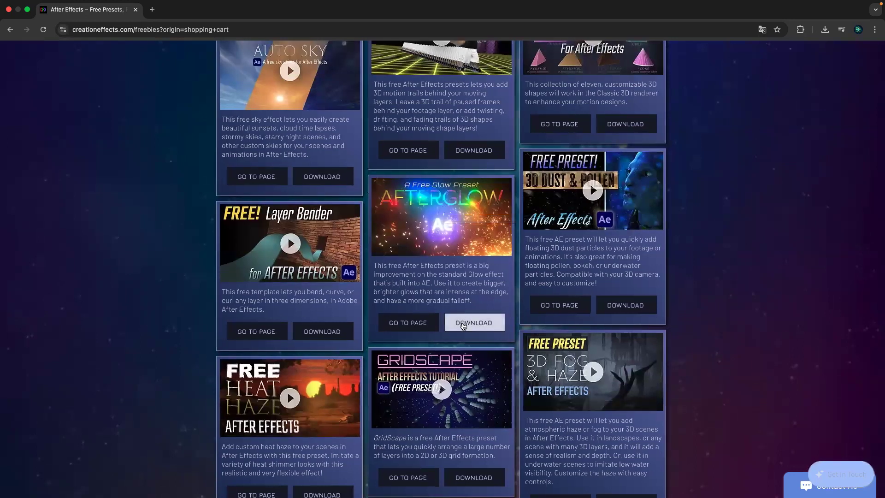
# Add the free AfterGlow preset to the cart and proceed to checkout.
pyautogui.click(488, 325)
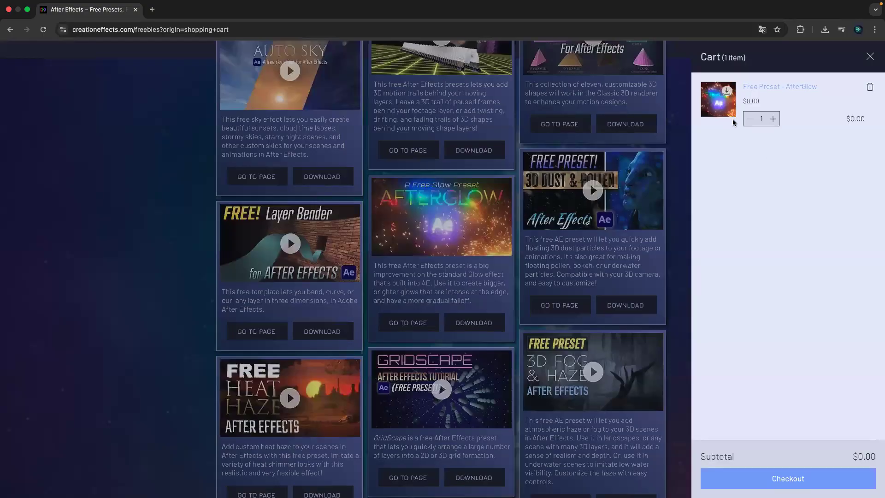
pyautogui.click(788, 478)
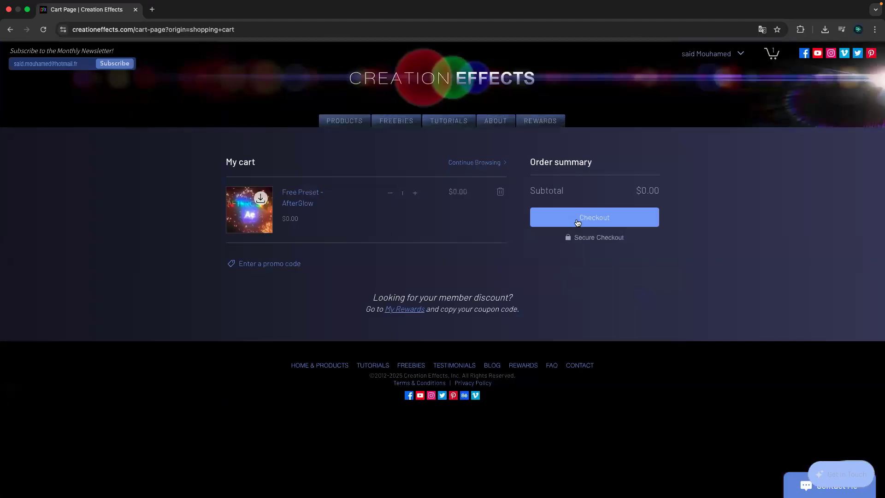
pyautogui.click(577, 221)
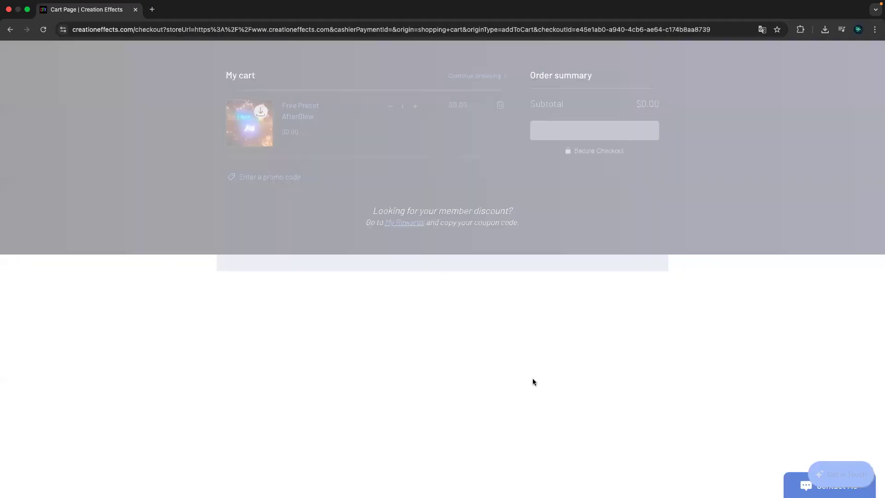
# Fill in the customer's name and place the free order with marketing communications declined.
pyautogui.click(247, 181)
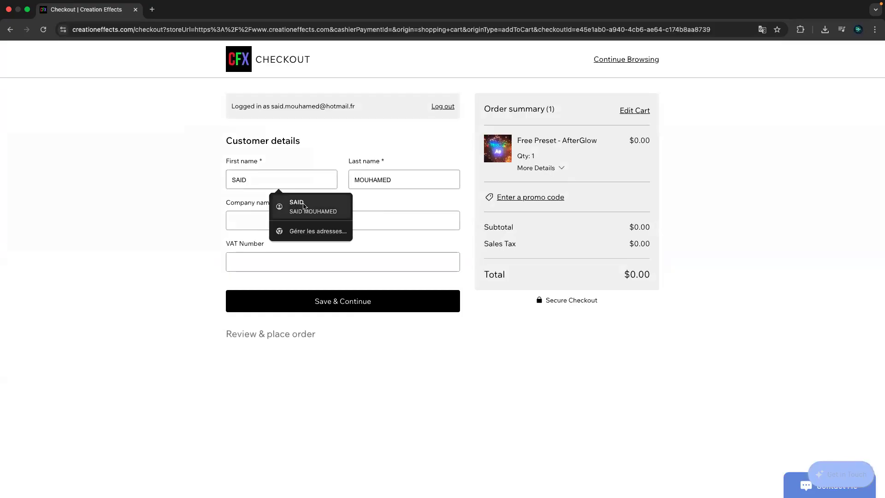
pyautogui.click(304, 205)
pyautogui.click(334, 304)
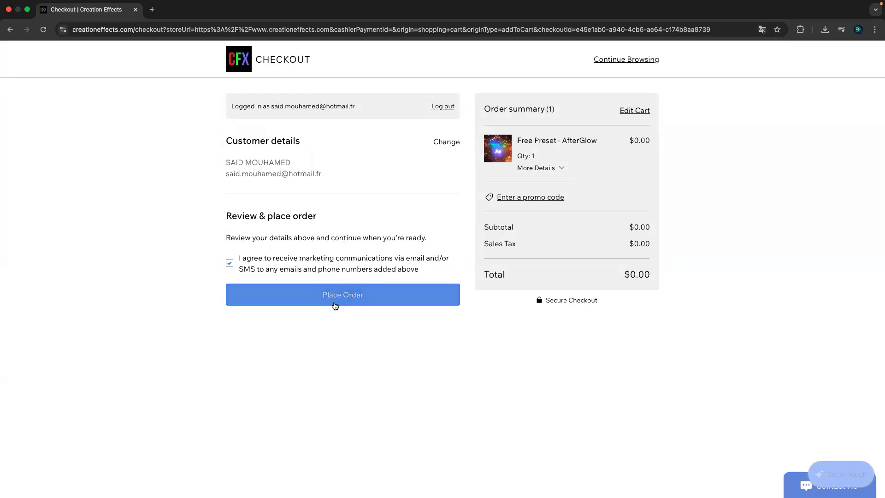
pyautogui.click(229, 264)
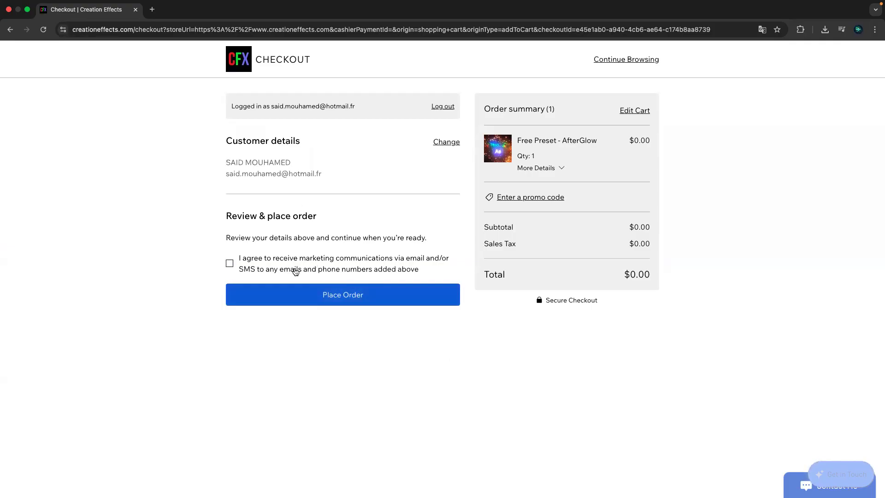
pyautogui.click(315, 300)
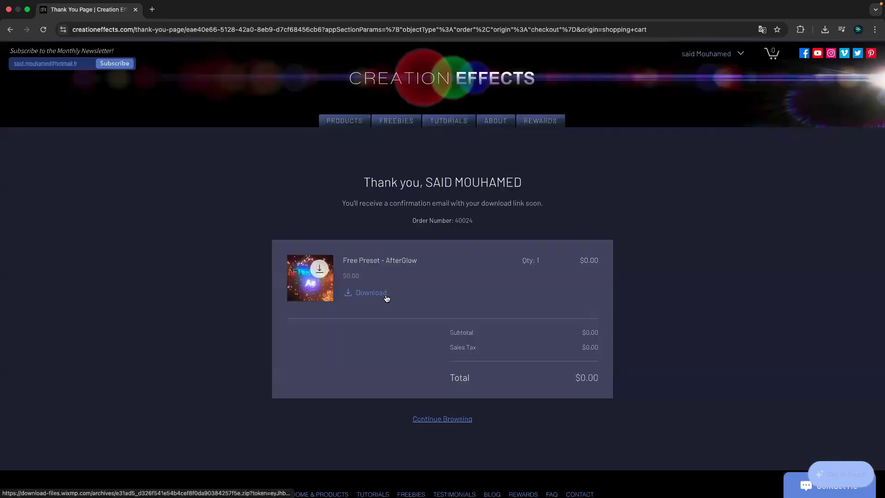
# Unpack the downloaded AfterGlow.zip and open the extracted AfterGlow 2 folder in Finder.
pyautogui.click(825, 30)
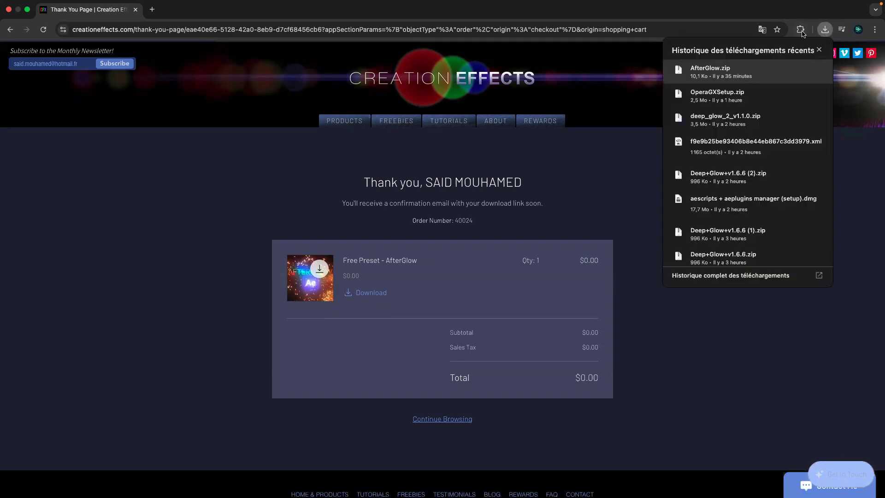
pyautogui.click(823, 30)
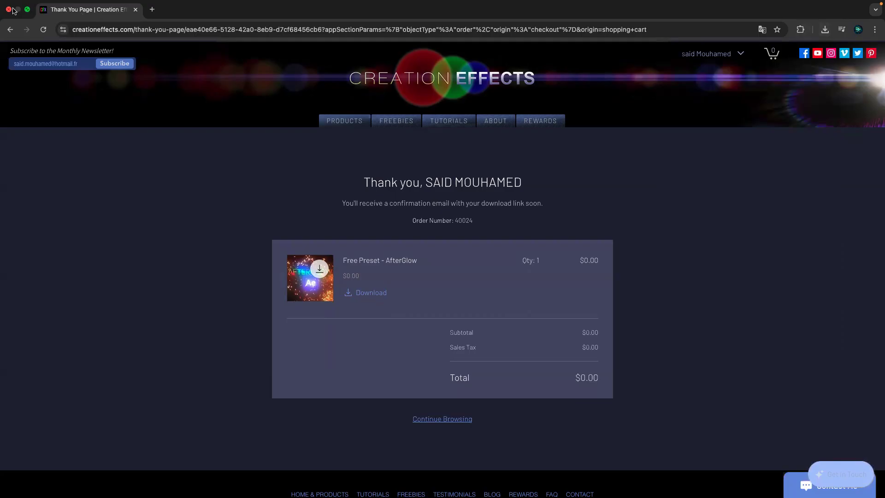
pyautogui.click(824, 30)
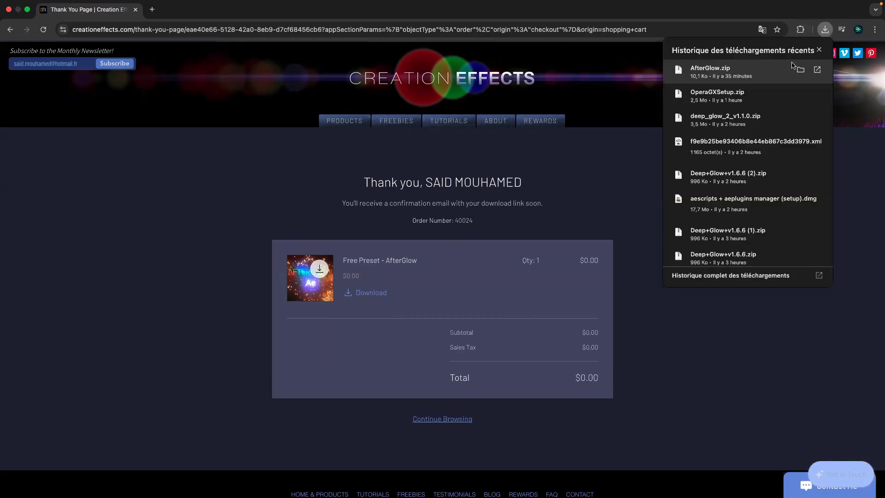
pyautogui.click(746, 77)
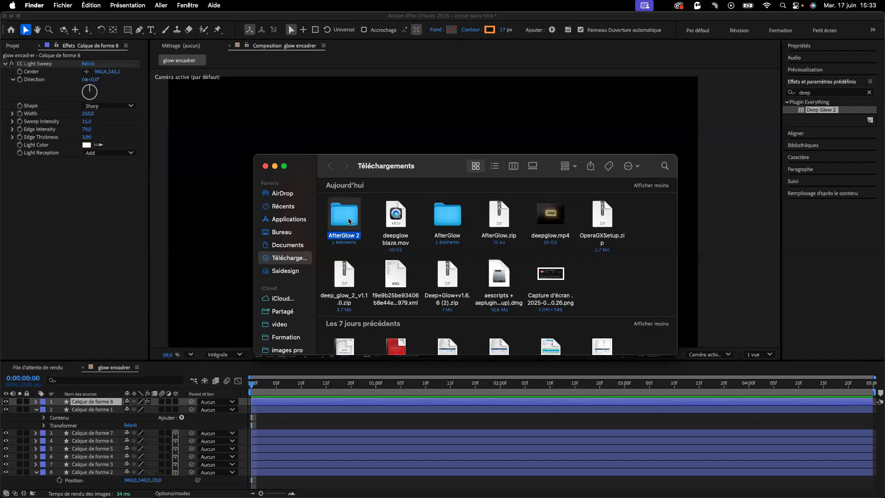
pyautogui.doubleClick(349, 212)
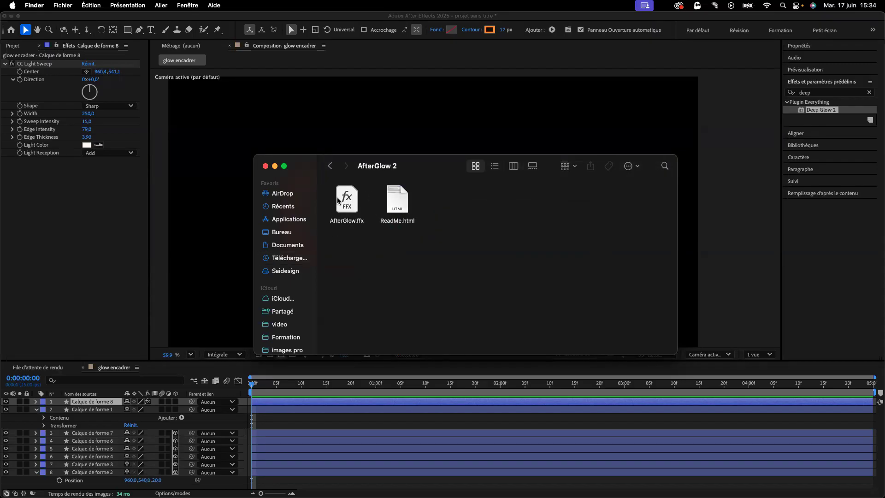
# Copy AfterGlow.ffx and check for the preset in the Plug-ins > Effects folder of Adobe After Effects 2025.
pyautogui.rightClick(339, 202)
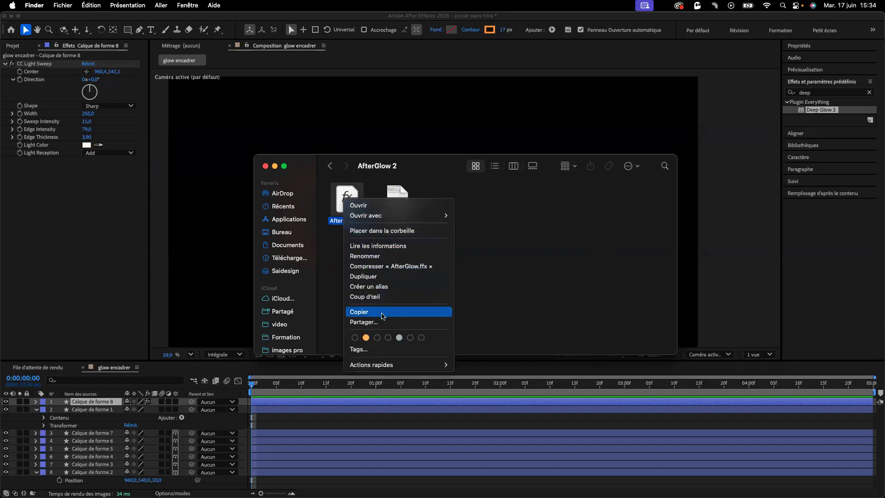
pyautogui.click(382, 312)
pyautogui.click(296, 219)
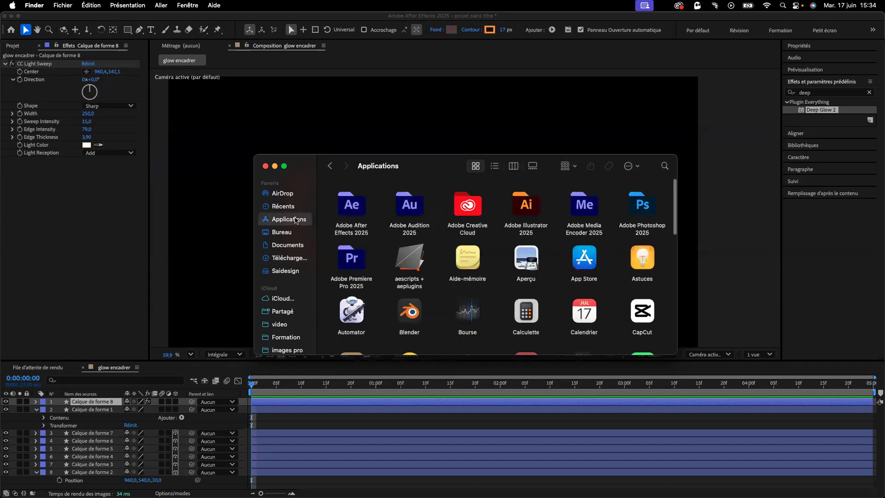
pyautogui.doubleClick(358, 206)
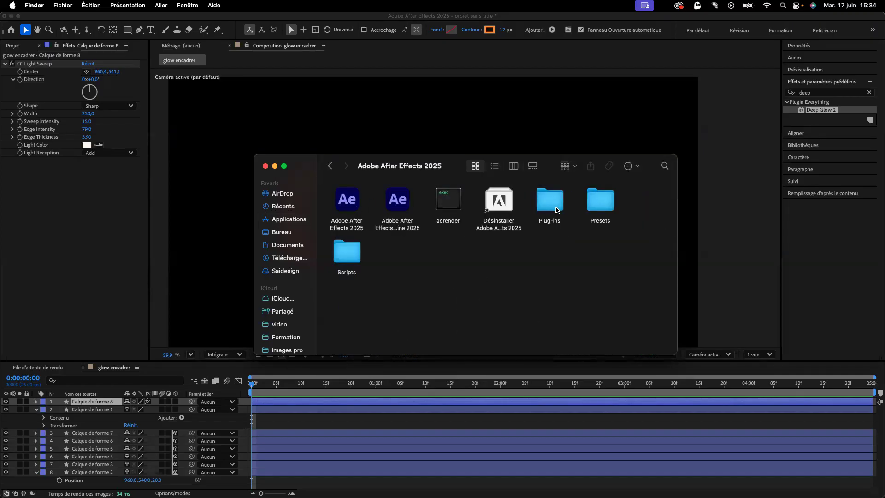
pyautogui.doubleClick(556, 211)
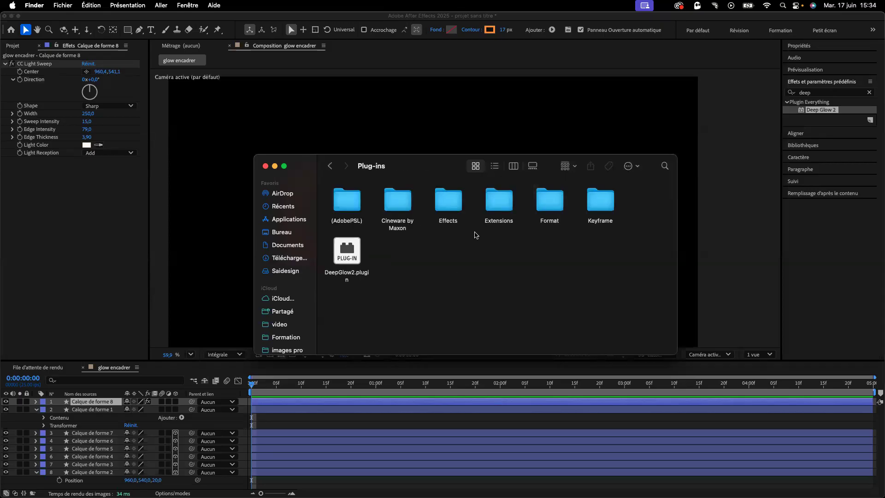
pyautogui.doubleClick(453, 208)
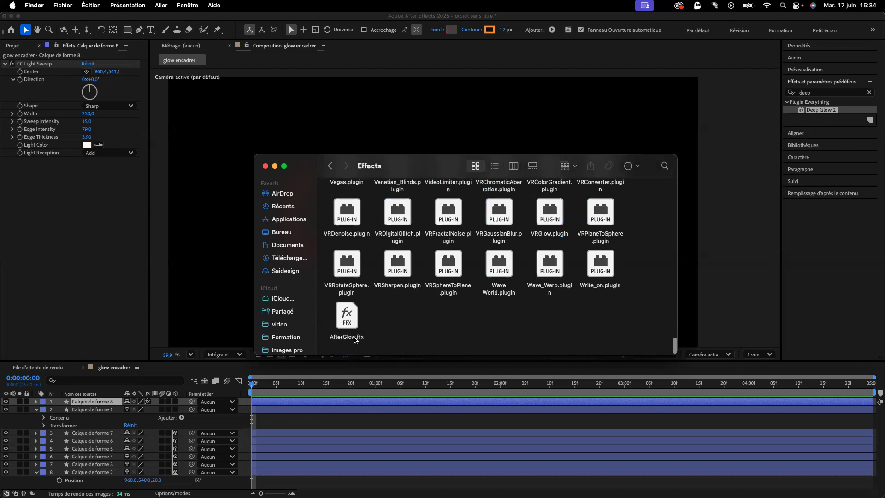
pyautogui.rightClick(385, 319)
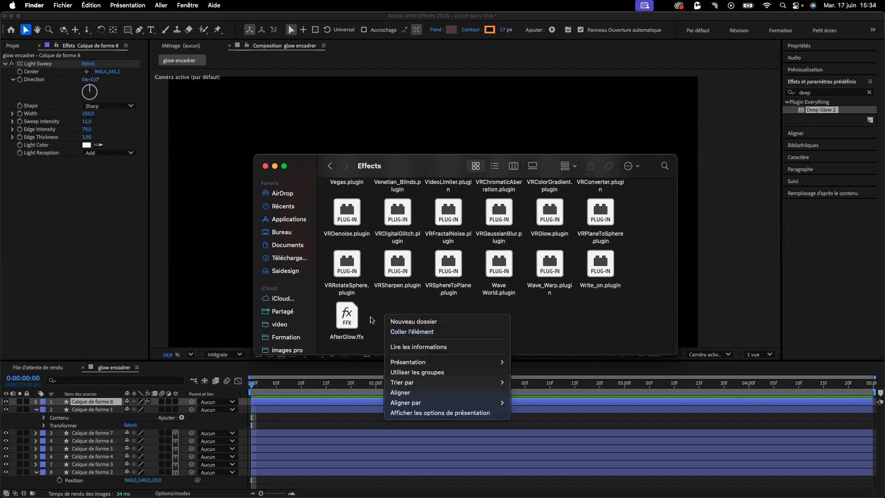
pyautogui.click(371, 318)
pyautogui.click(266, 166)
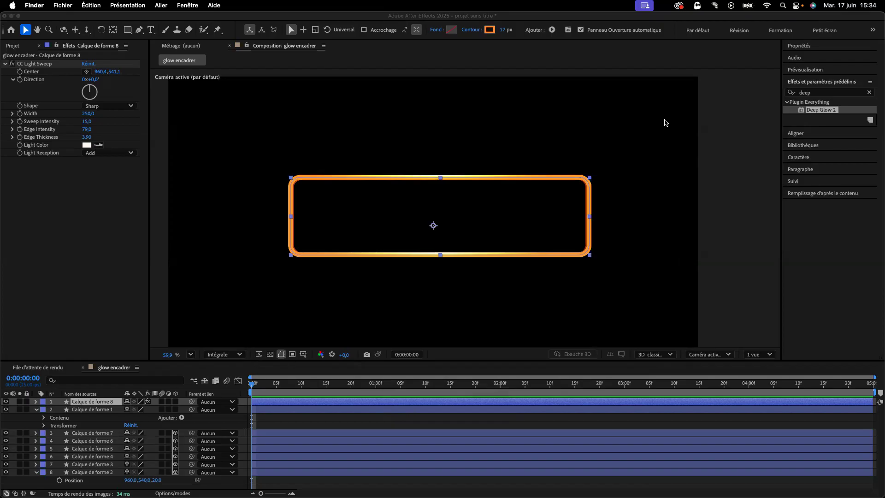
# Switch to After Effects, search the effects and presets for "after", and apply AfterGlow to the Calque de forme 8 outline.
pyautogui.click(868, 94)
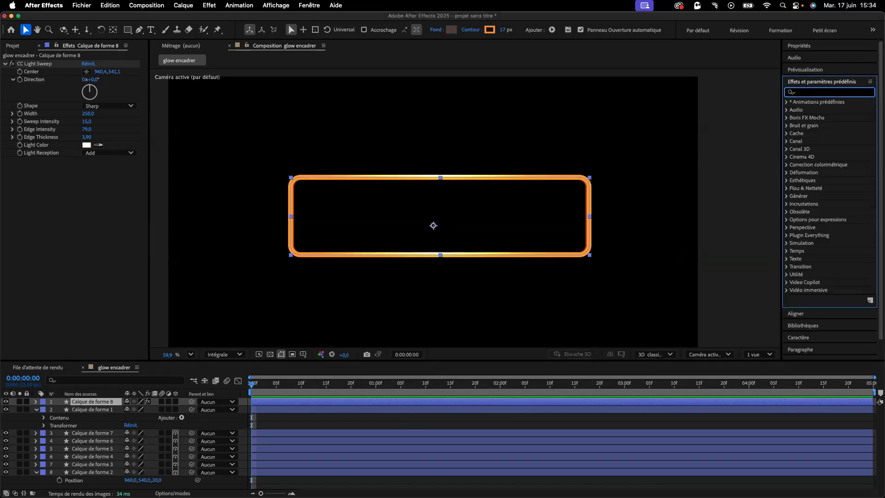
pyautogui.write('after')
pyautogui.moveTo(845, 133); pyautogui.dragTo(526, 181)
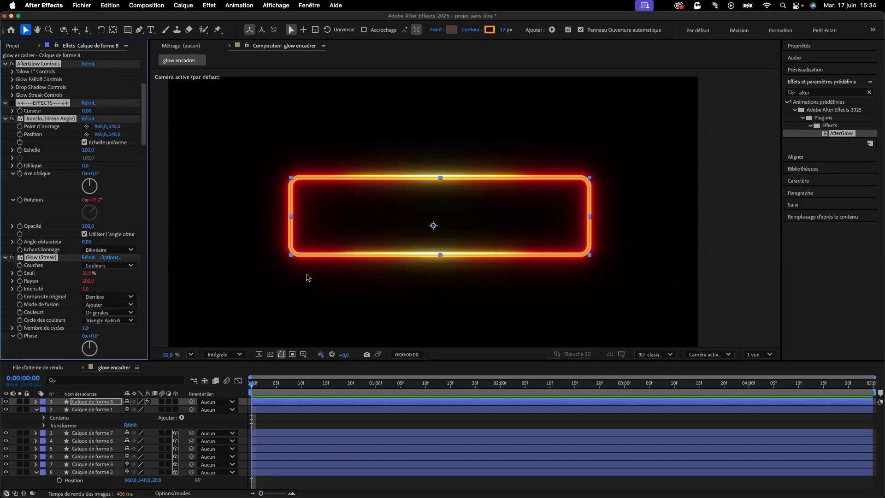
# Make the Calque de forme 8 and Calque de forme 1 layers 3D and collapse the expanded layer properties.
pyautogui.click(176, 402)
pyautogui.click(175, 409)
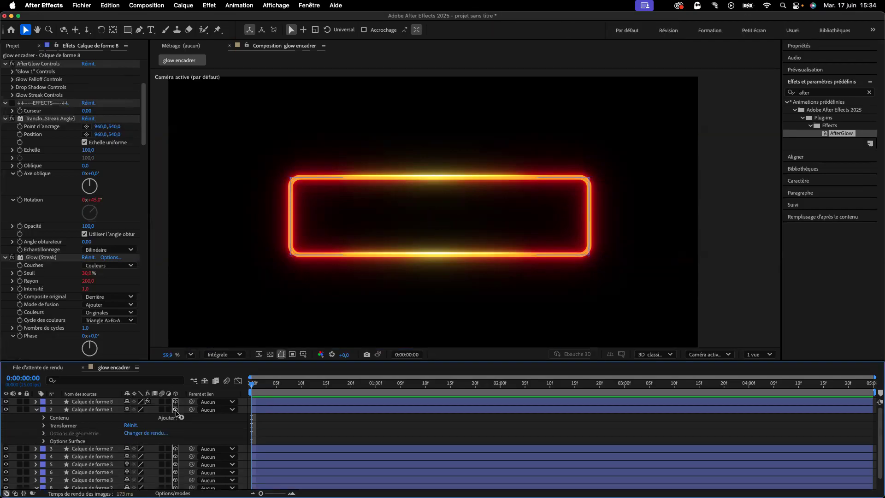
pyautogui.click(36, 409)
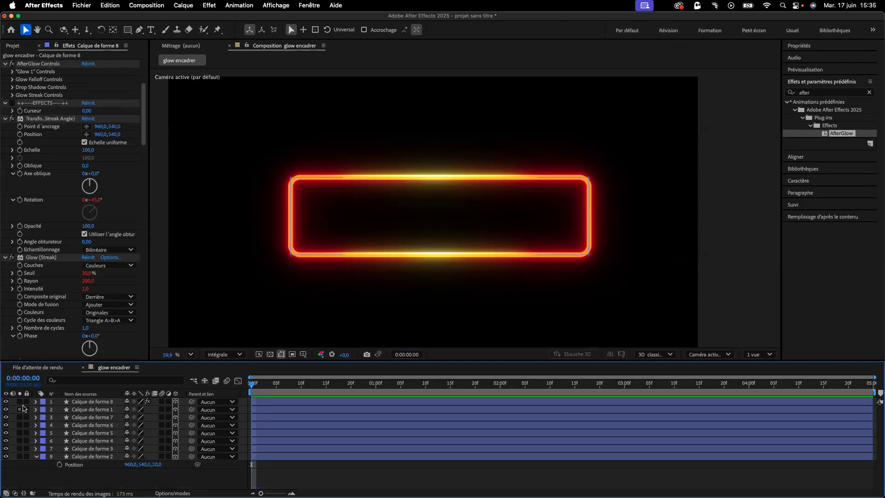
pyautogui.click(38, 458)
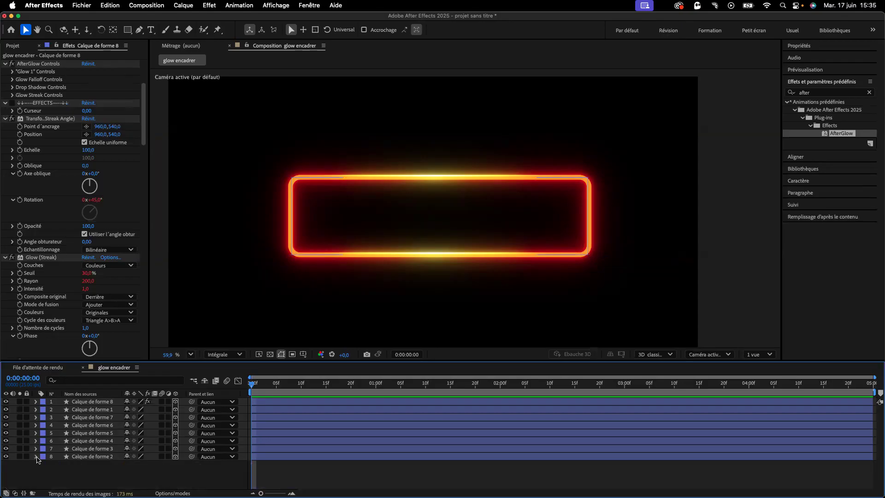
# Import the profile screenshot PNG from Finder into the glow encadrer composition and place its layer directly below Calque de forme 8.
pyautogui.click(12, 45)
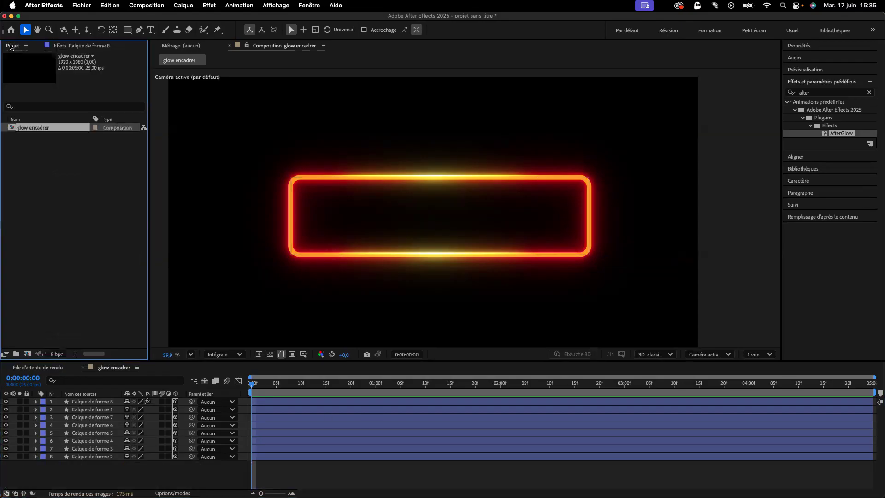
pyautogui.click(50, 158)
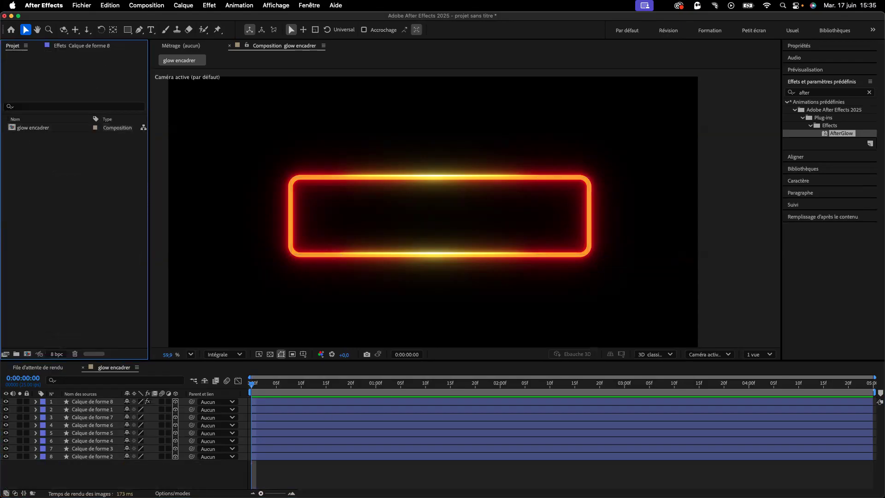
pyautogui.click(93, 491)
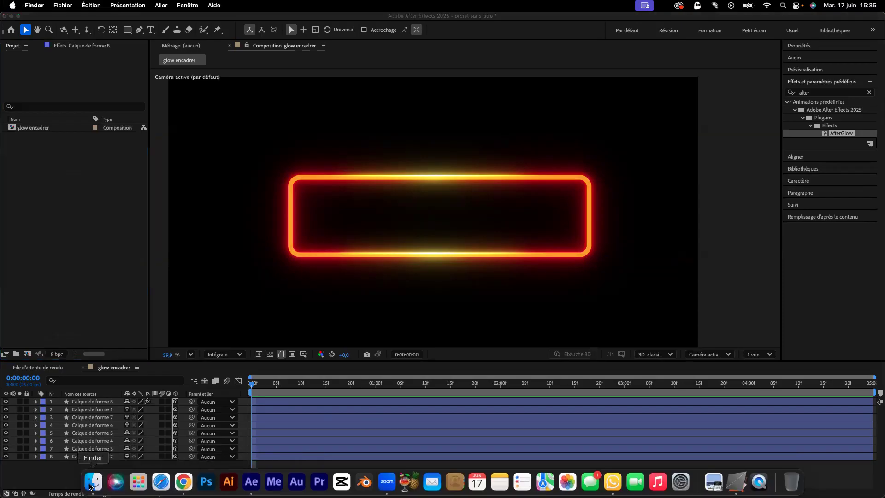
pyautogui.moveTo(431, 167); pyautogui.dragTo(749, 497)
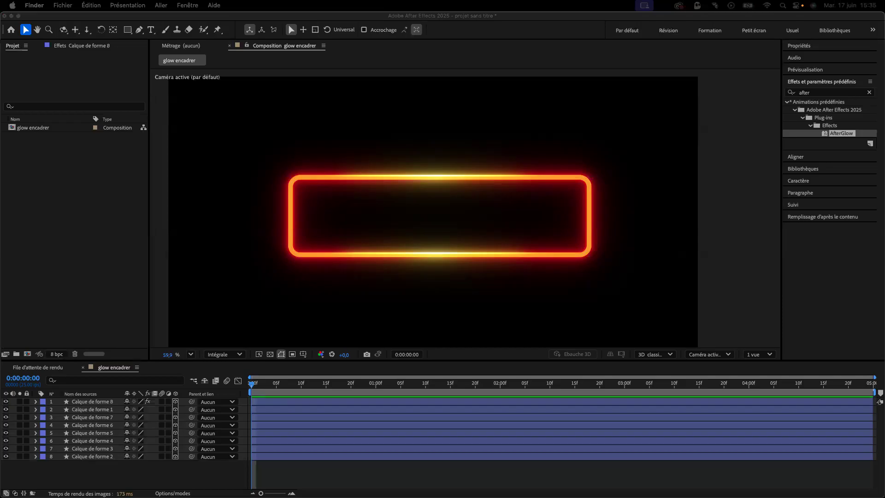
pyautogui.moveTo(397, 308); pyautogui.dragTo(409, 235)
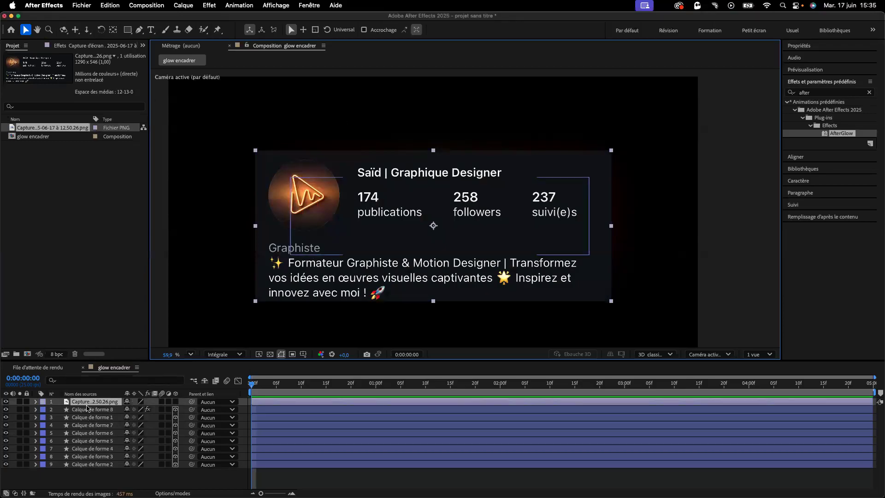
pyautogui.moveTo(94, 402); pyautogui.dragTo(94, 412)
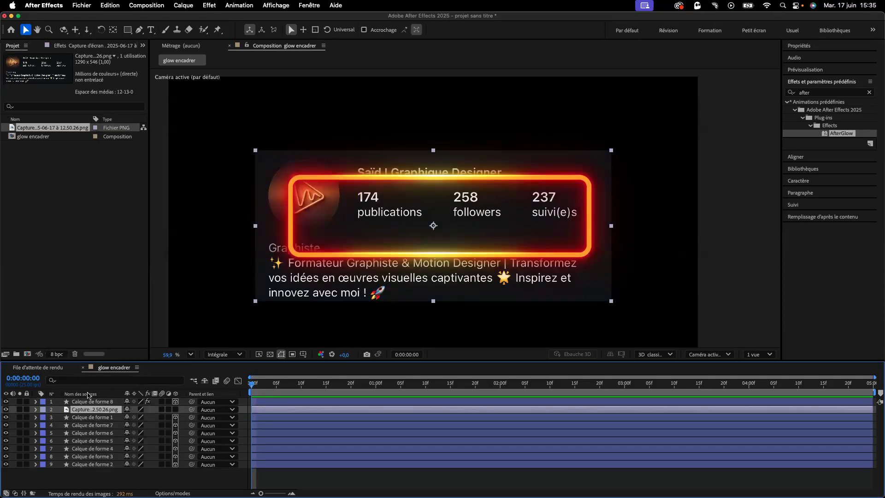
# Scale the screenshot layer to 88% and position it so the profile header sits inside the glowing frame.
pyautogui.moveTo(274, 292)
pyautogui.mouseDown()
pyautogui.moveTo(294, 301)
pyautogui.moveTo(287, 300)
pyautogui.mouseUp()
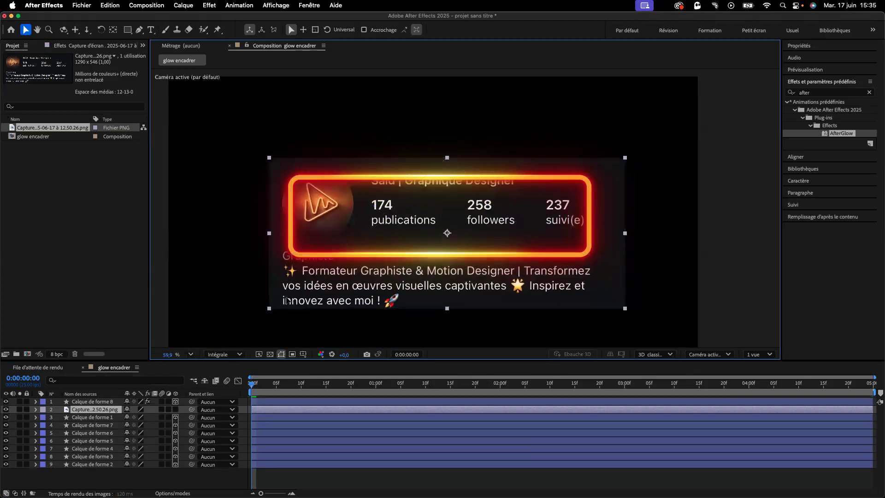
pyautogui.press('s')
pyautogui.moveTo(141, 417); pyautogui.dragTo(136, 417)
pyautogui.moveTo(136, 417); pyautogui.dragTo(135, 417)
pyautogui.moveTo(350, 283); pyautogui.dragTo(347, 294)
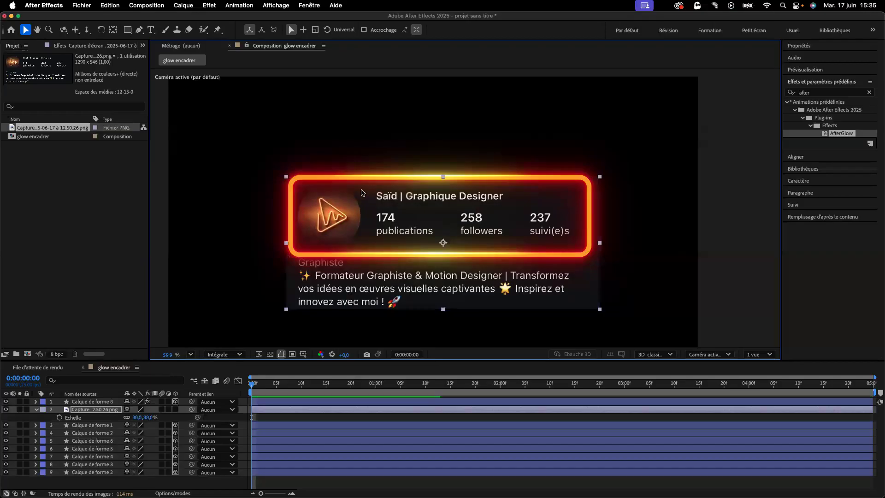
# Mask the screenshot with a rectangle along the frame's outline so only the profile header inside is kept.
pyautogui.click(128, 30)
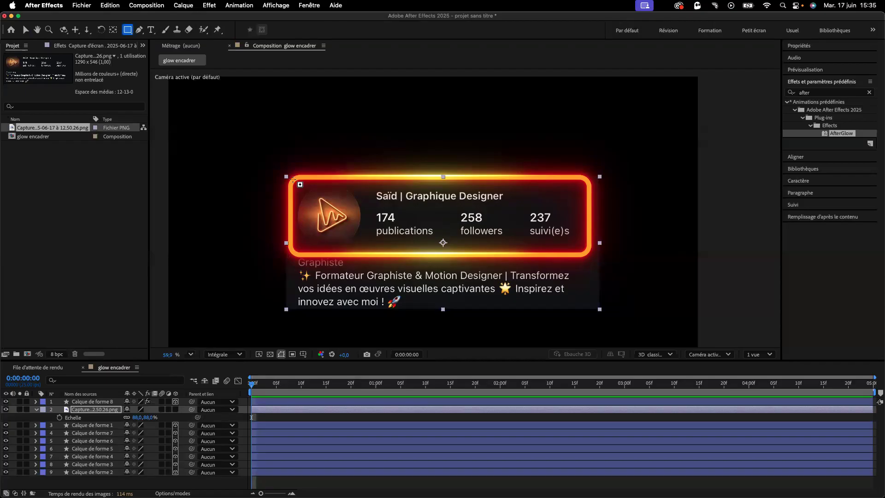
pyautogui.moveTo(291, 179); pyautogui.dragTo(588, 255)
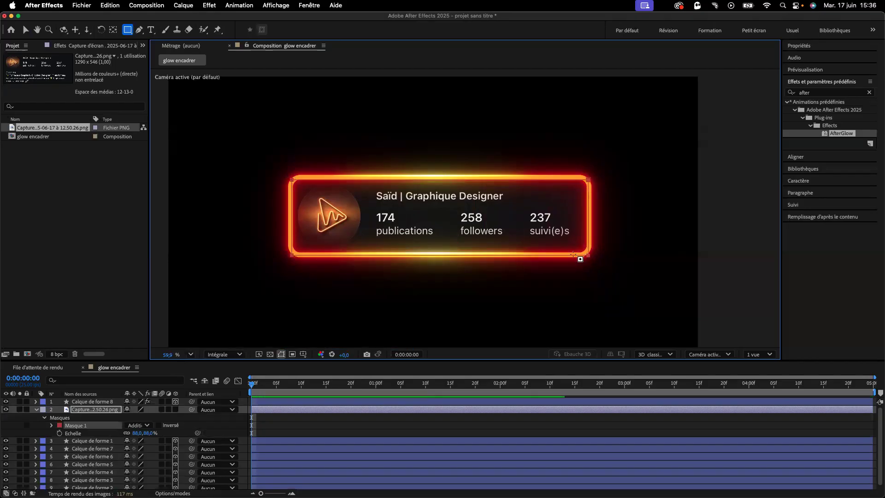
pyautogui.click(94, 402)
pyautogui.click(36, 409)
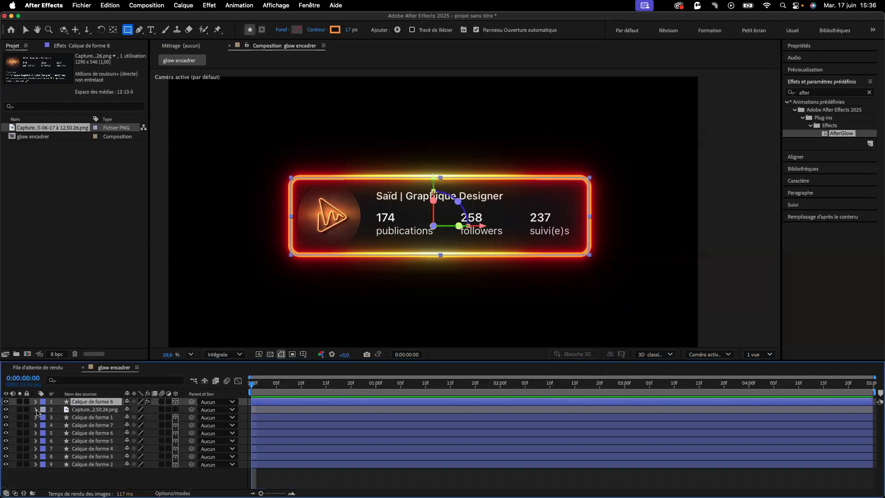
# Add a null object to the composition and make it a 3D layer.
pyautogui.click(54, 482)
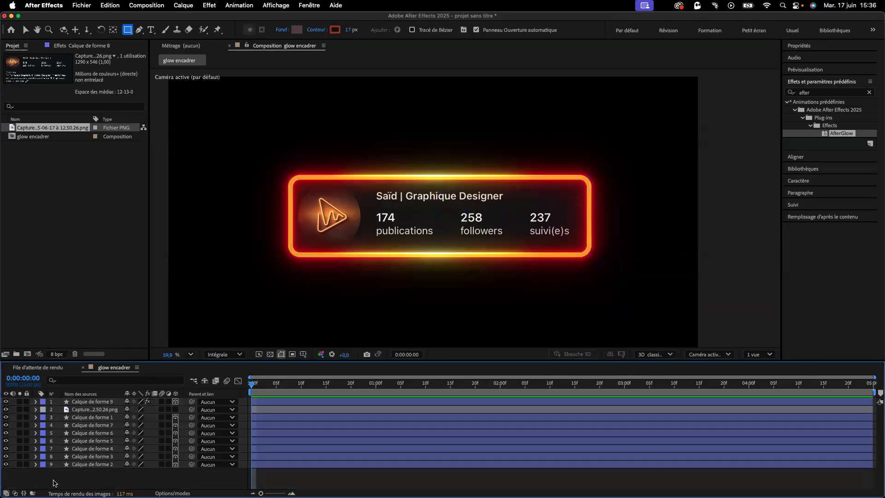
pyautogui.rightClick(58, 477)
pyautogui.moveTo(91, 376)
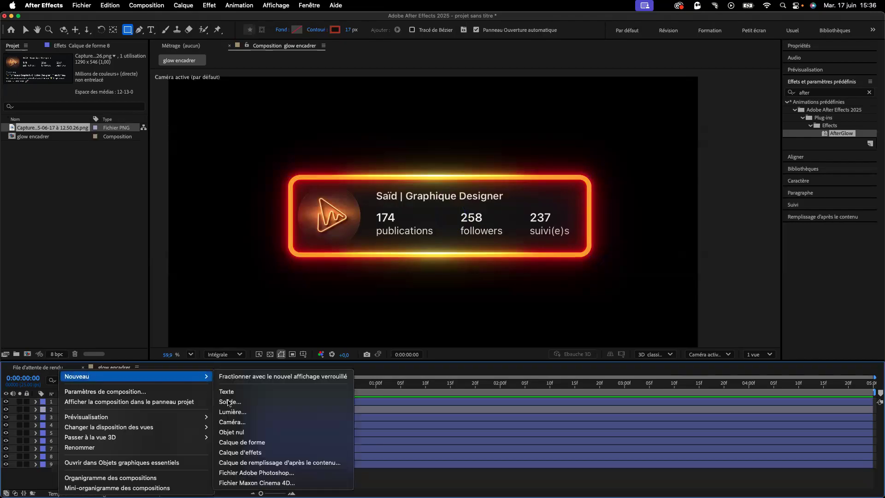
pyautogui.click(232, 432)
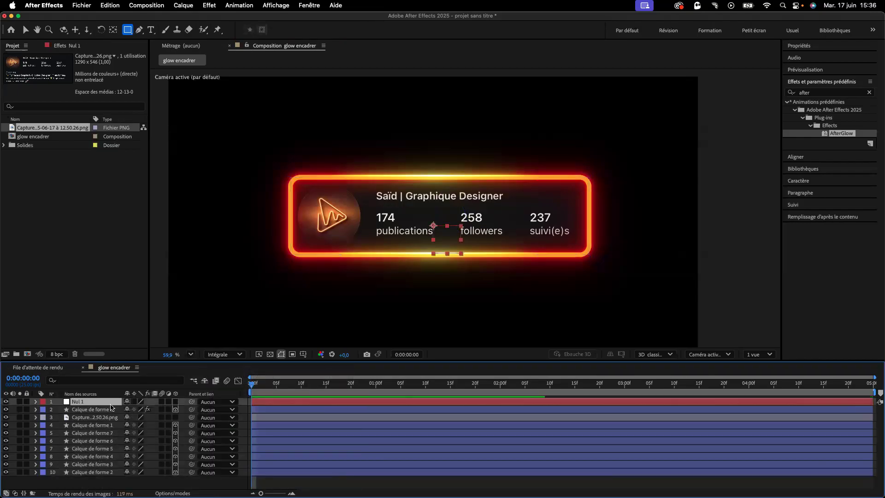
pyautogui.click(175, 401)
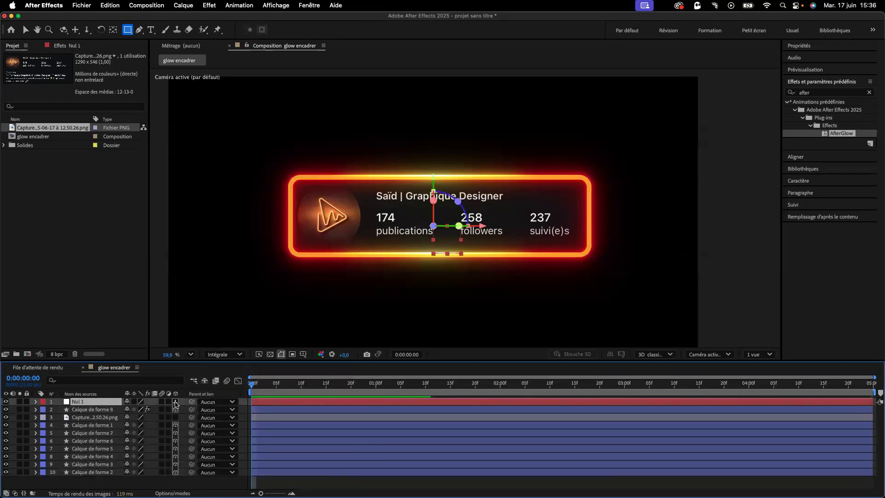
# Parent all the outline shape layers and the screenshot layer to the null object.
pyautogui.click(85, 409)
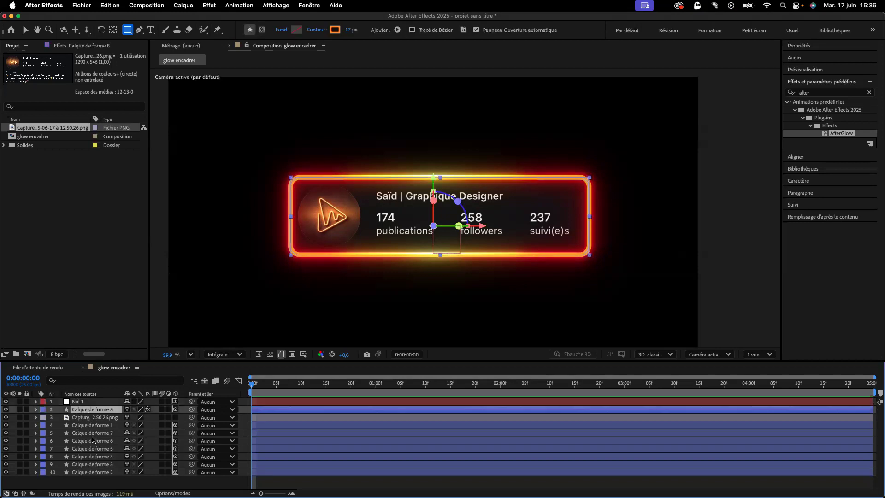
pyautogui.keyDown('shift'); pyautogui.click(95, 471); pyautogui.keyUp('shift')
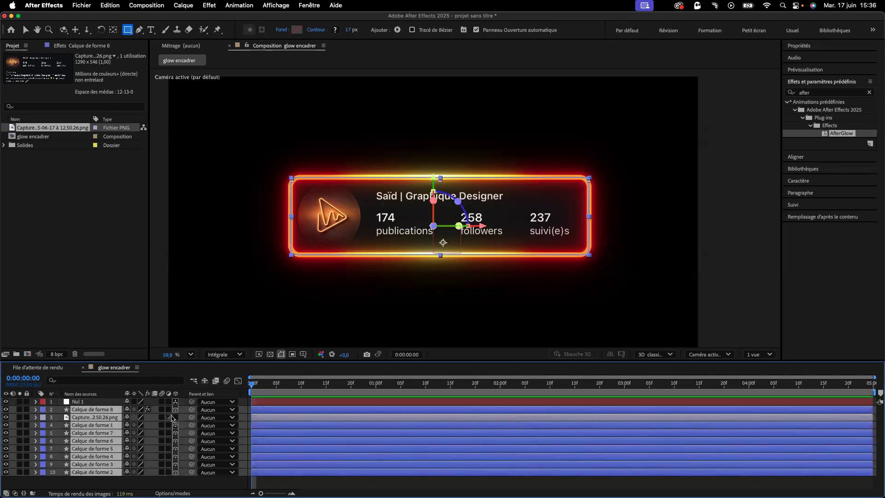
pyautogui.moveTo(192, 418); pyautogui.dragTo(83, 405)
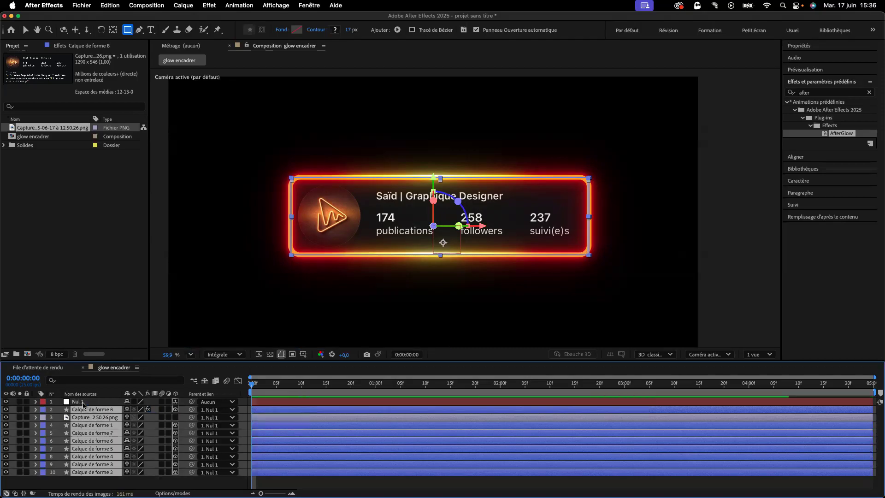
# Test the parenting by shifting the null's X position to 1001, and undo the move.
pyautogui.click(84, 404)
pyautogui.press('p')
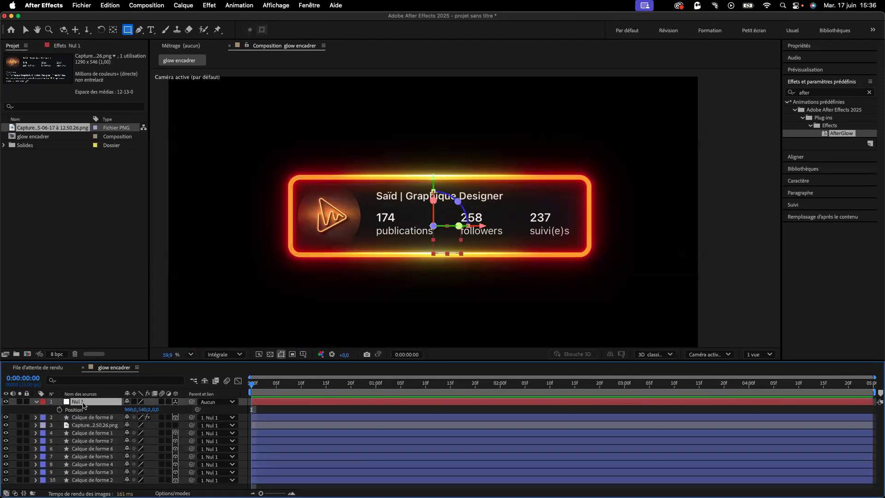
pyautogui.moveTo(128, 409); pyautogui.dragTo(148, 410)
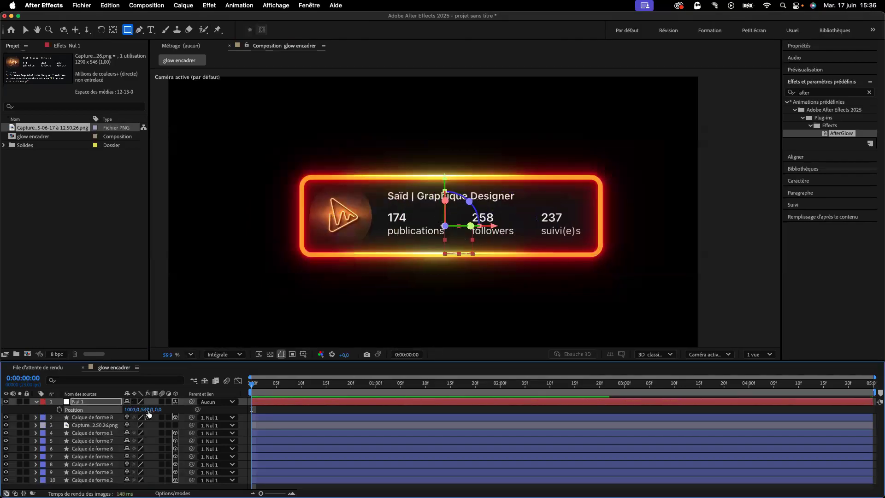
pyautogui.press('super+z')
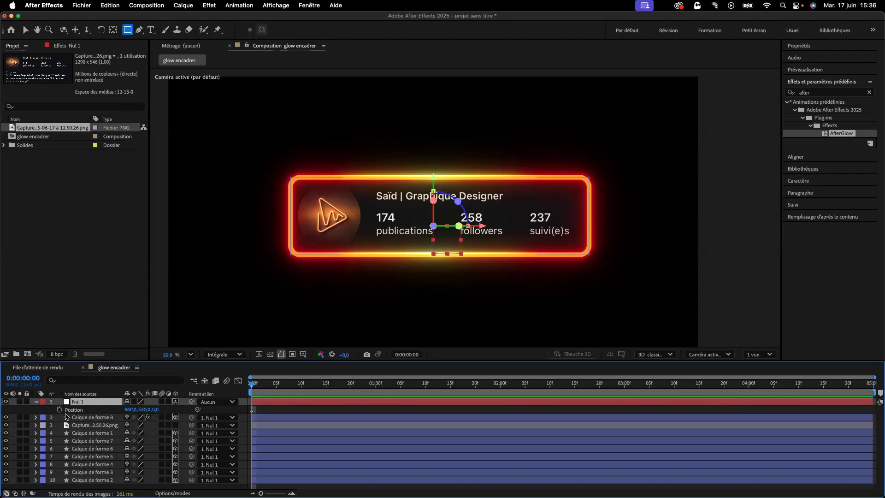
# Add an expression to the null's Scale, replacing the default code with the copied elastic scale-up expression using freq = 1 and decay = 3.
pyautogui.press('s')
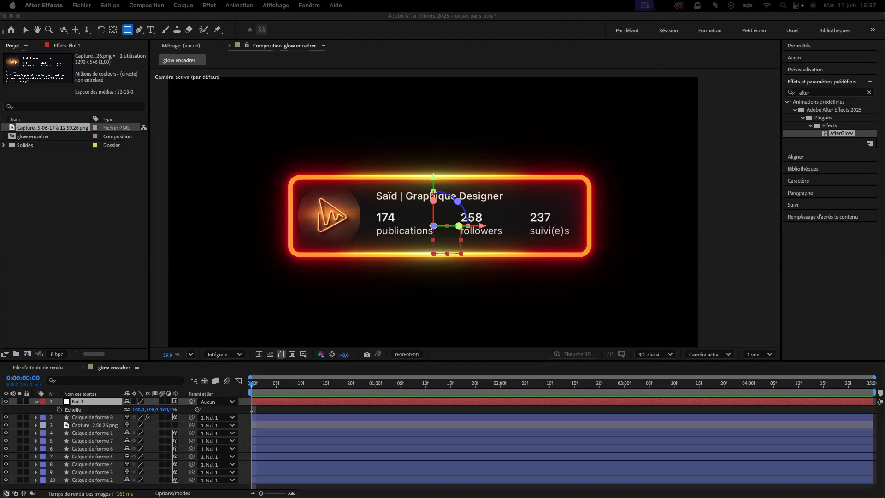
pyautogui.keyDown('alt'); pyautogui.click(60, 410); pyautogui.keyUp('alt')
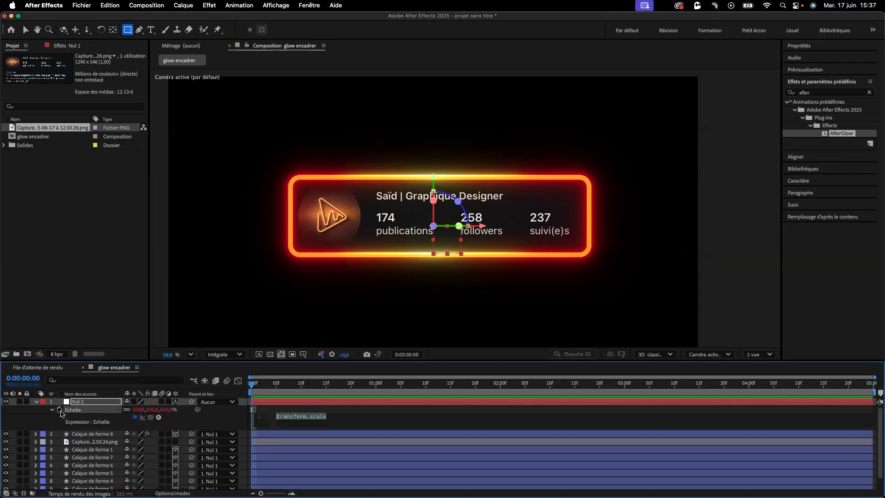
pyautogui.click(333, 420)
pyautogui.moveTo(343, 419); pyautogui.dragTo(264, 419)
pyautogui.press('super+v')
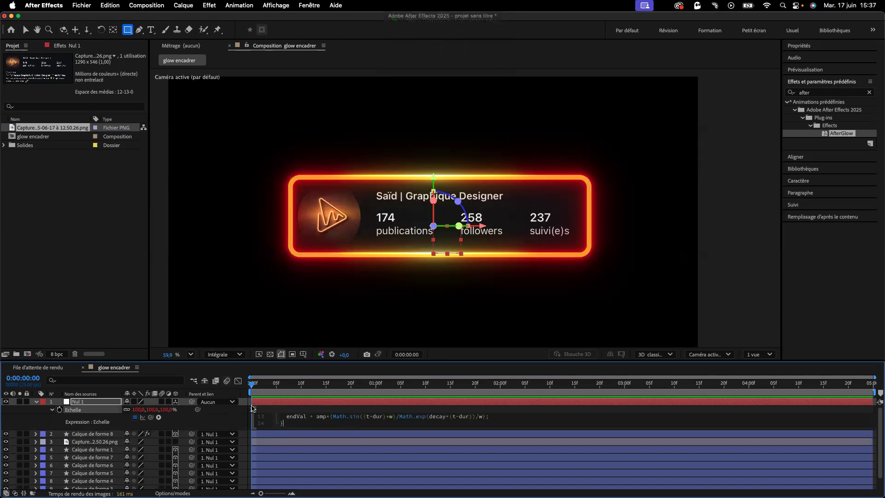
pyautogui.click(226, 425)
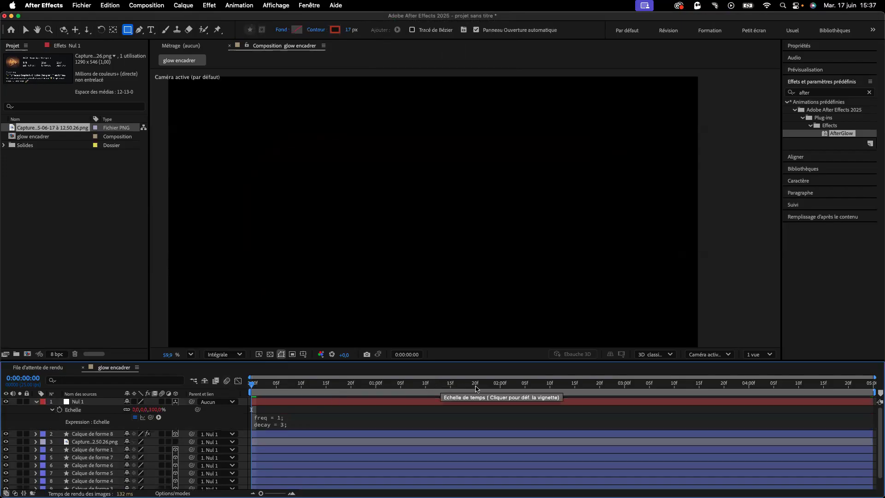
# End the work area at 0:00:02:01 and preview the scale animation from the first frame.
pyautogui.click(504, 386)
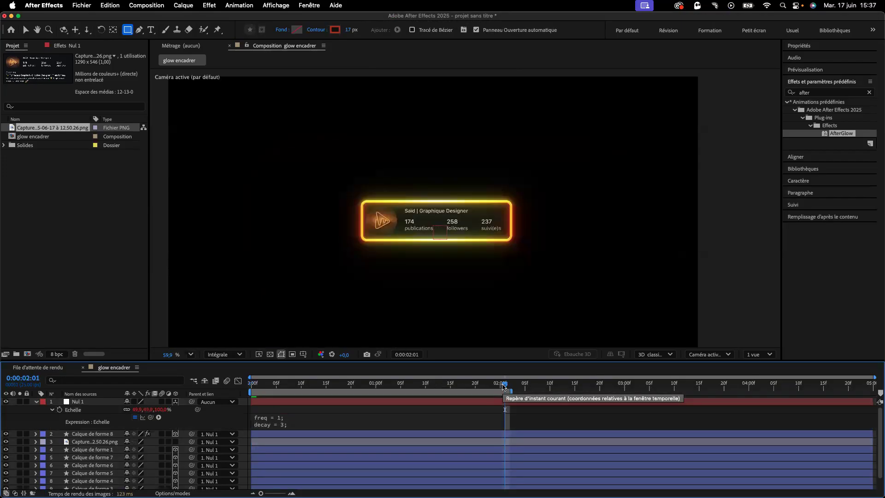
pyautogui.moveTo(505, 386); pyautogui.dragTo(188, 400)
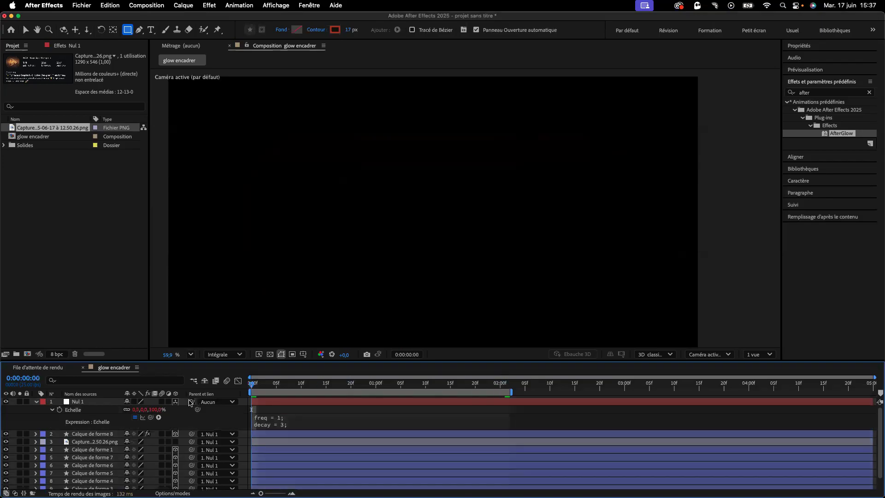
pyautogui.press('space')
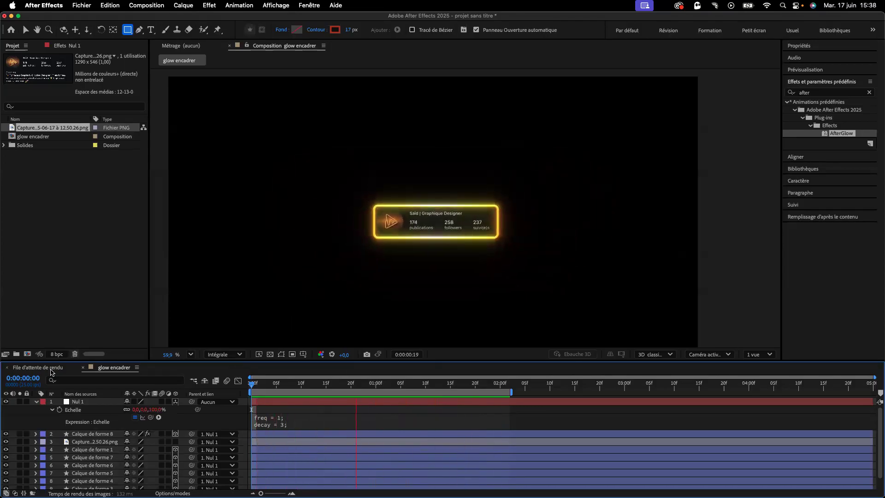
# Add the glow encadrer composition to the render queue.
pyautogui.click(81, 5)
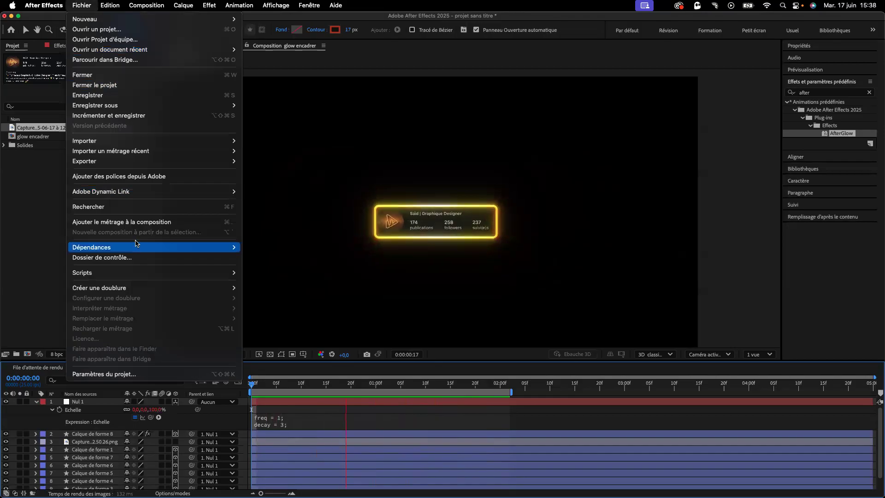
pyautogui.moveTo(138, 161)
pyautogui.click(269, 170)
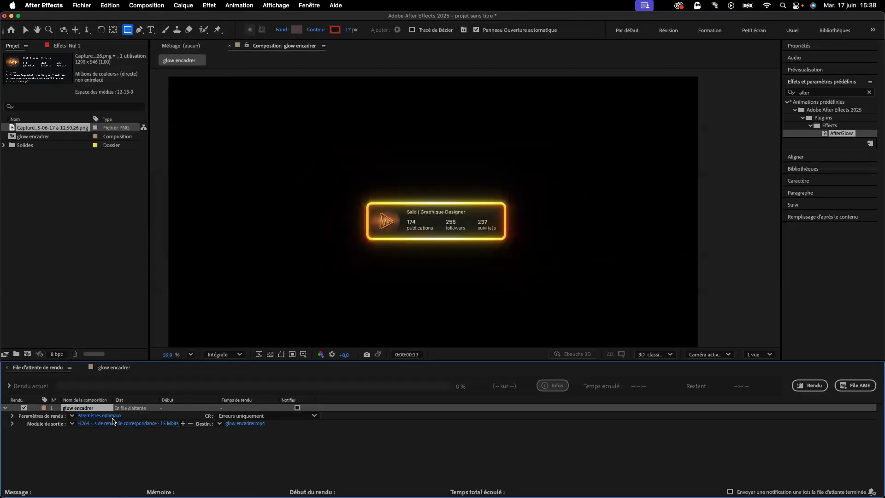
# Set the output module to QuickTime format with RVB + Alpha channels, and start rendering the queued composition.
pyautogui.click(105, 423)
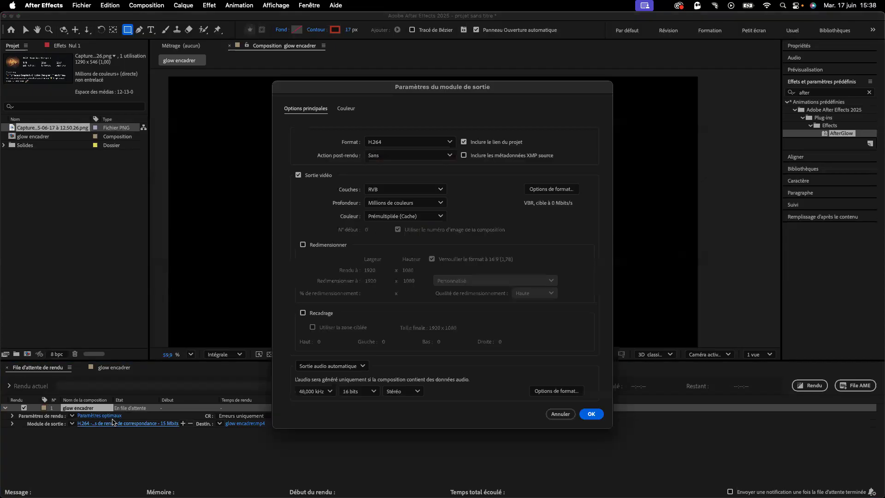
pyautogui.click(391, 189)
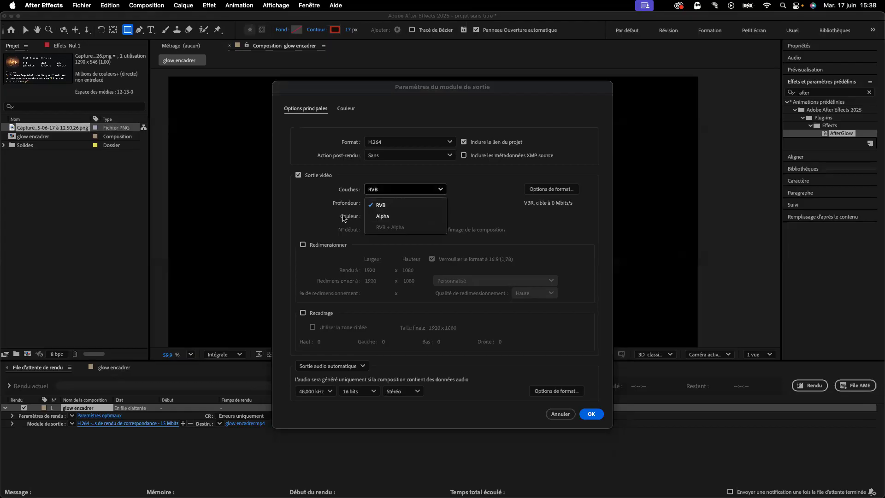
pyautogui.click(334, 224)
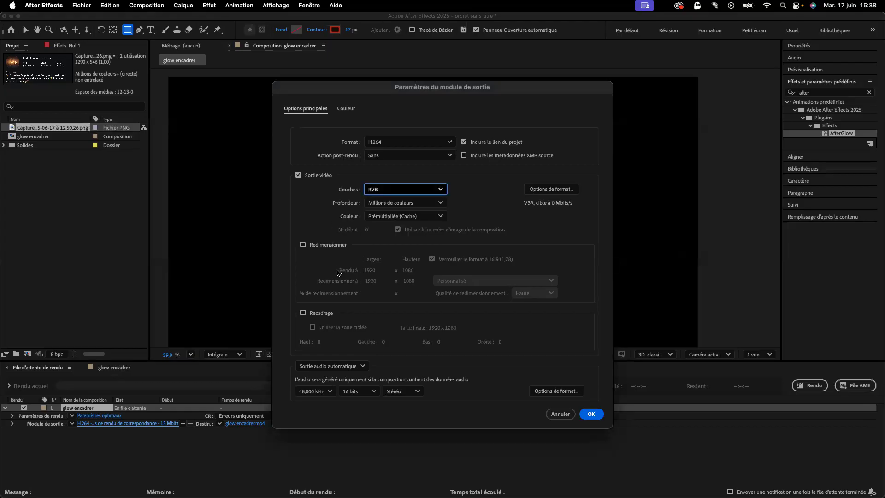
pyautogui.click(385, 142)
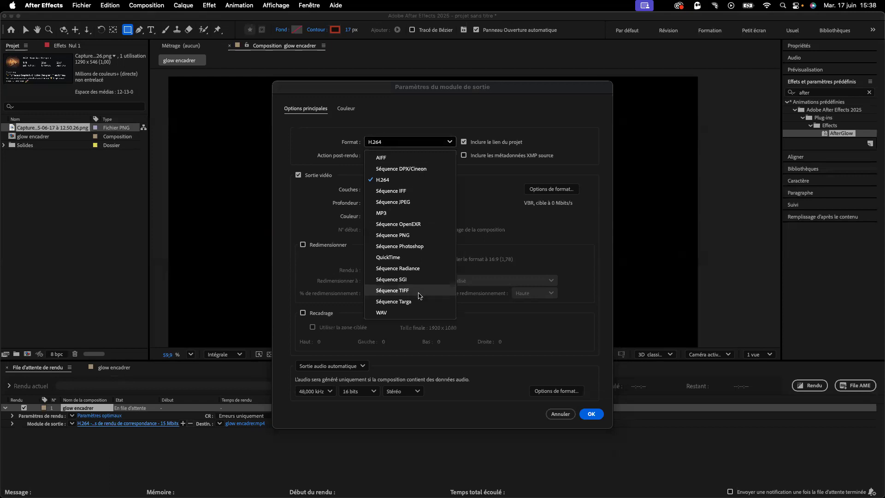
pyautogui.click(410, 257)
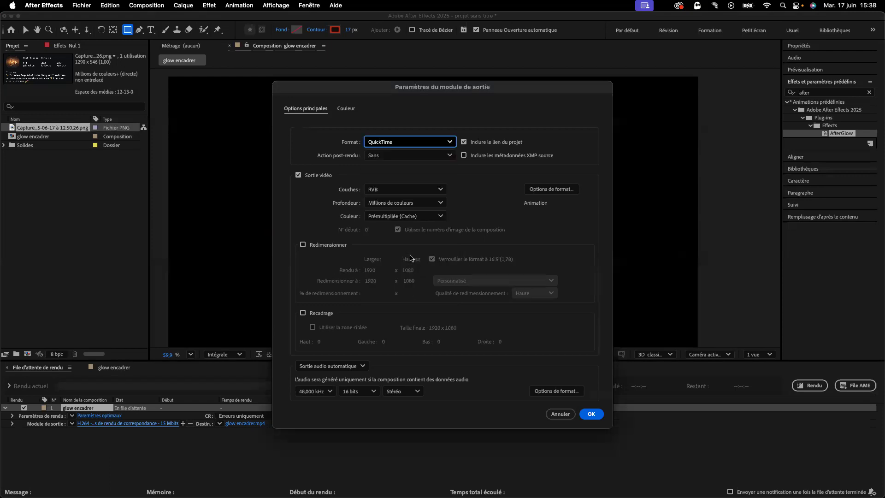
pyautogui.click(390, 193)
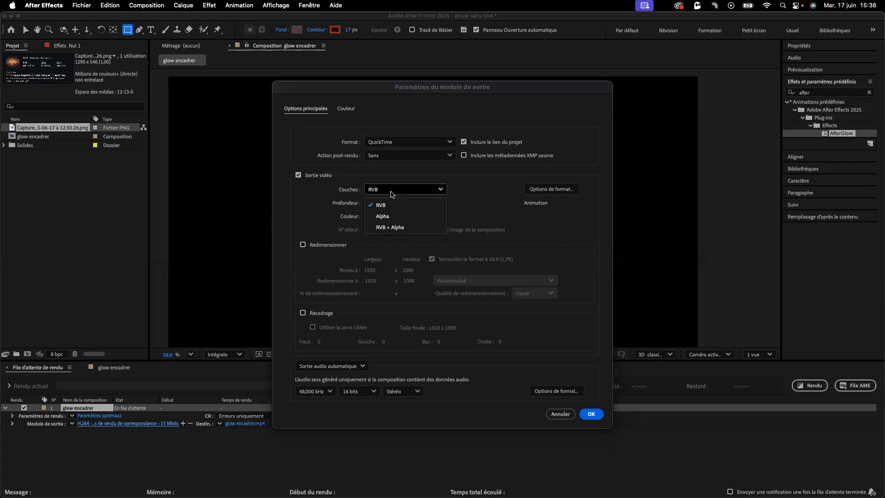
pyautogui.click(393, 229)
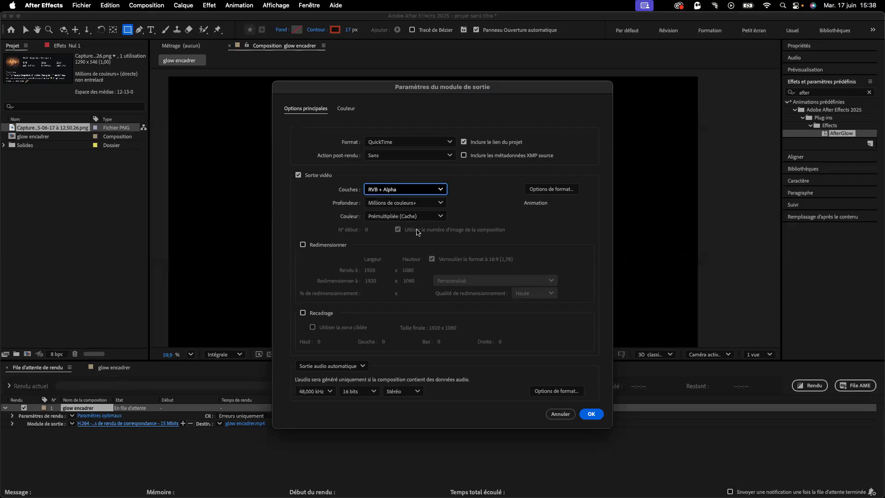
pyautogui.click(591, 414)
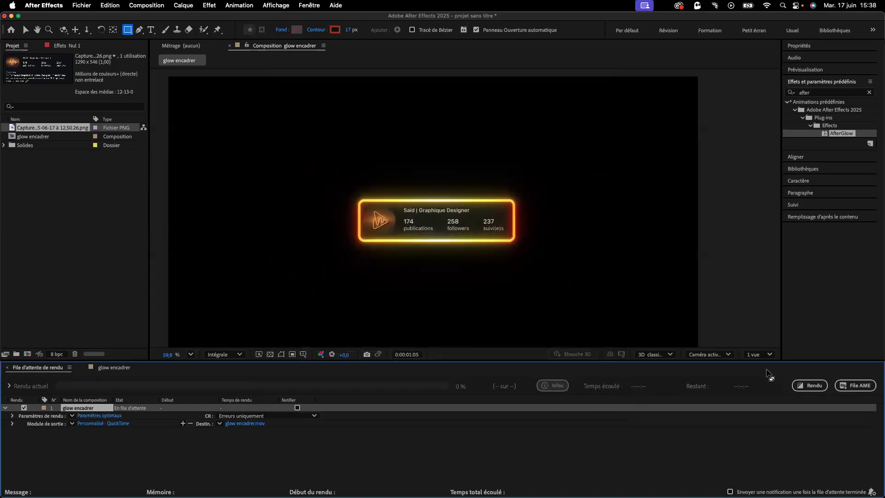
pyautogui.click(808, 385)
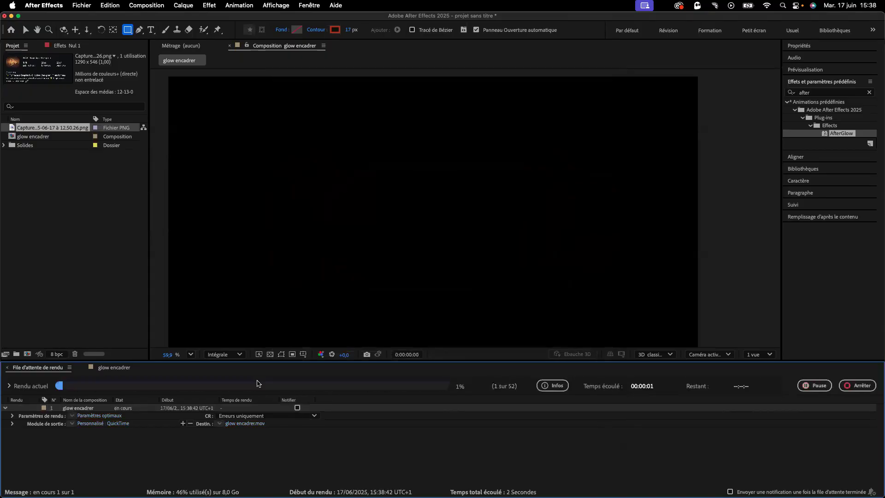